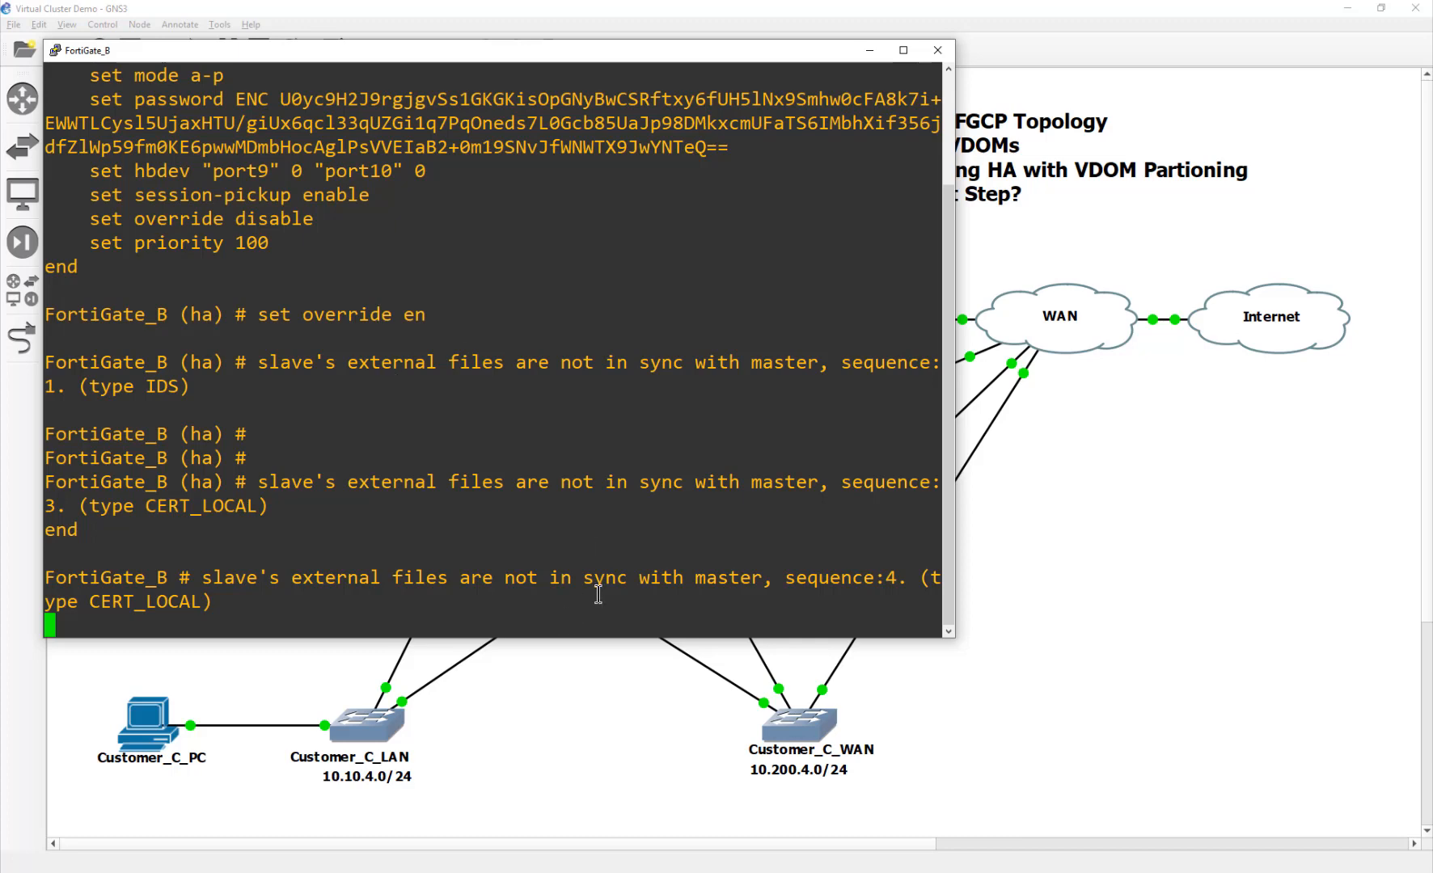
Step: Minimize the FortiGate_B console window to return to the GNS3 topology
{"action": "left_click", "coordinate": [938, 51]}
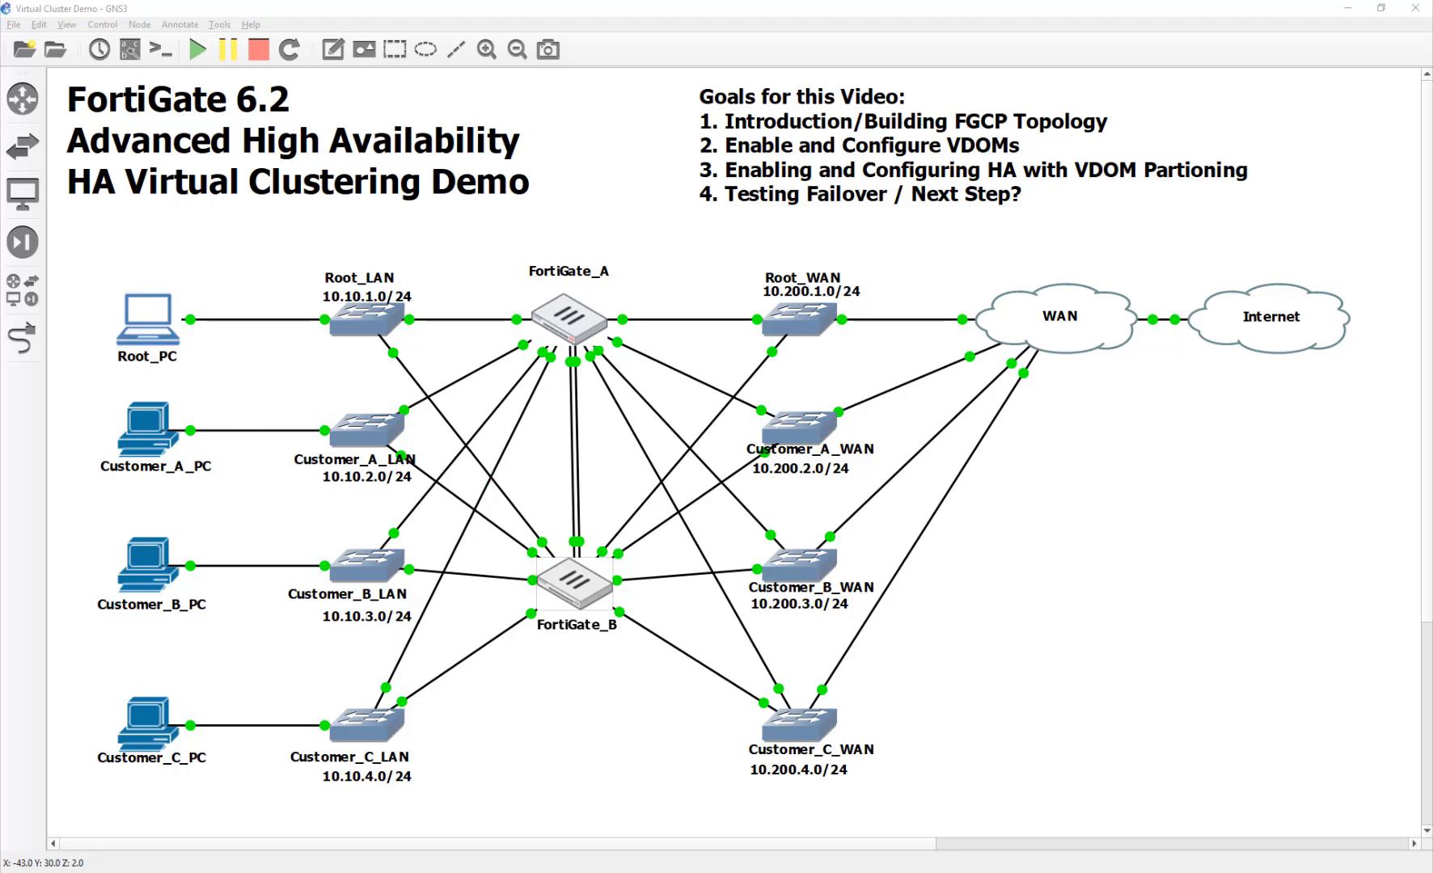
Step: Open Root_PC's VNC desktop and launch Firefox from the Applications menu
{"action": "double_click", "coordinate": [148, 324]}
{"action": "right_click", "coordinate": [717, 472]}
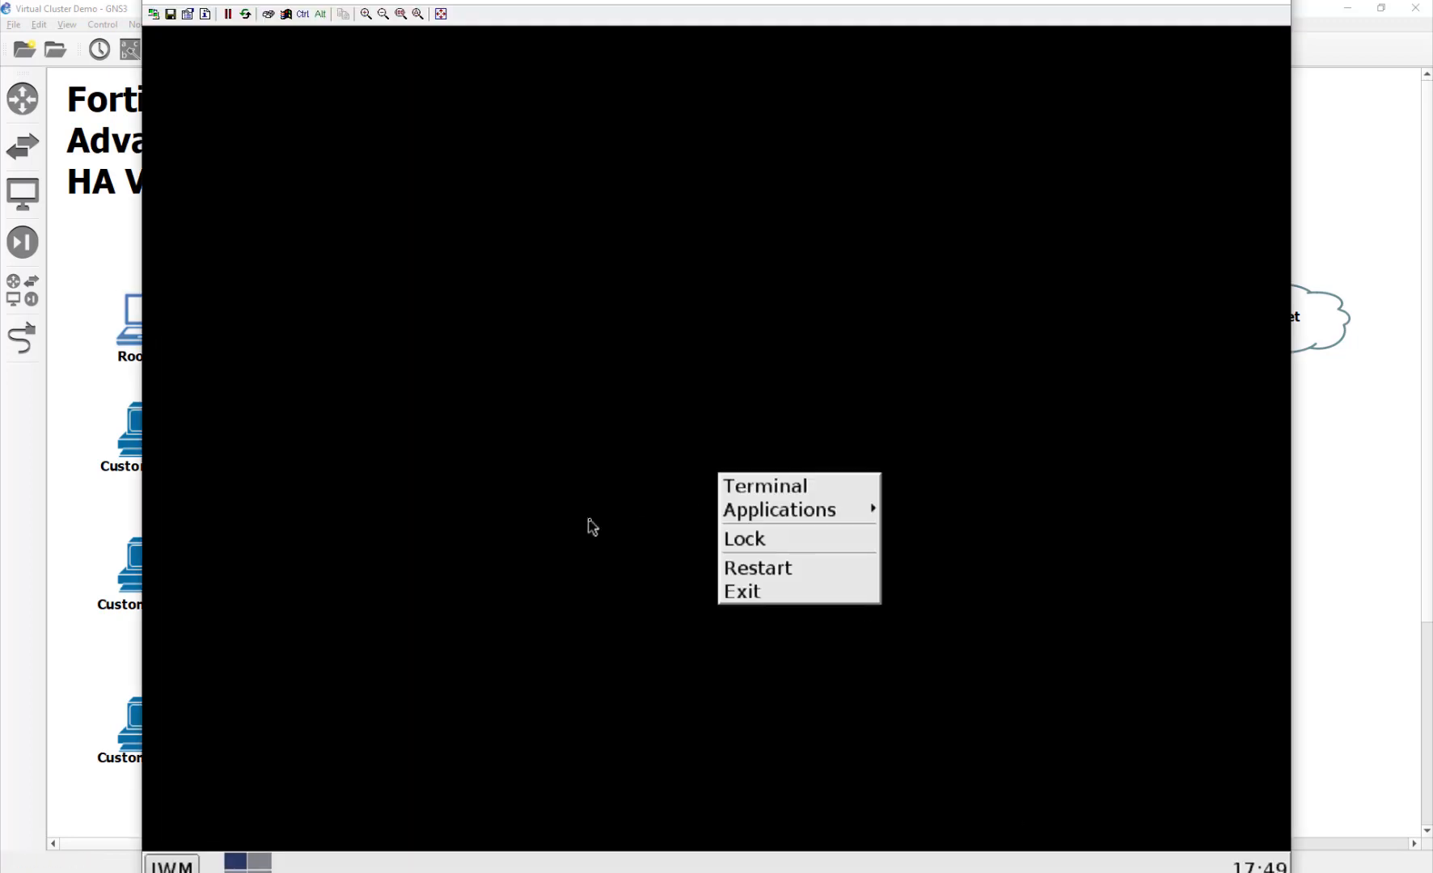
{"action": "left_click", "coordinate": [527, 623]}
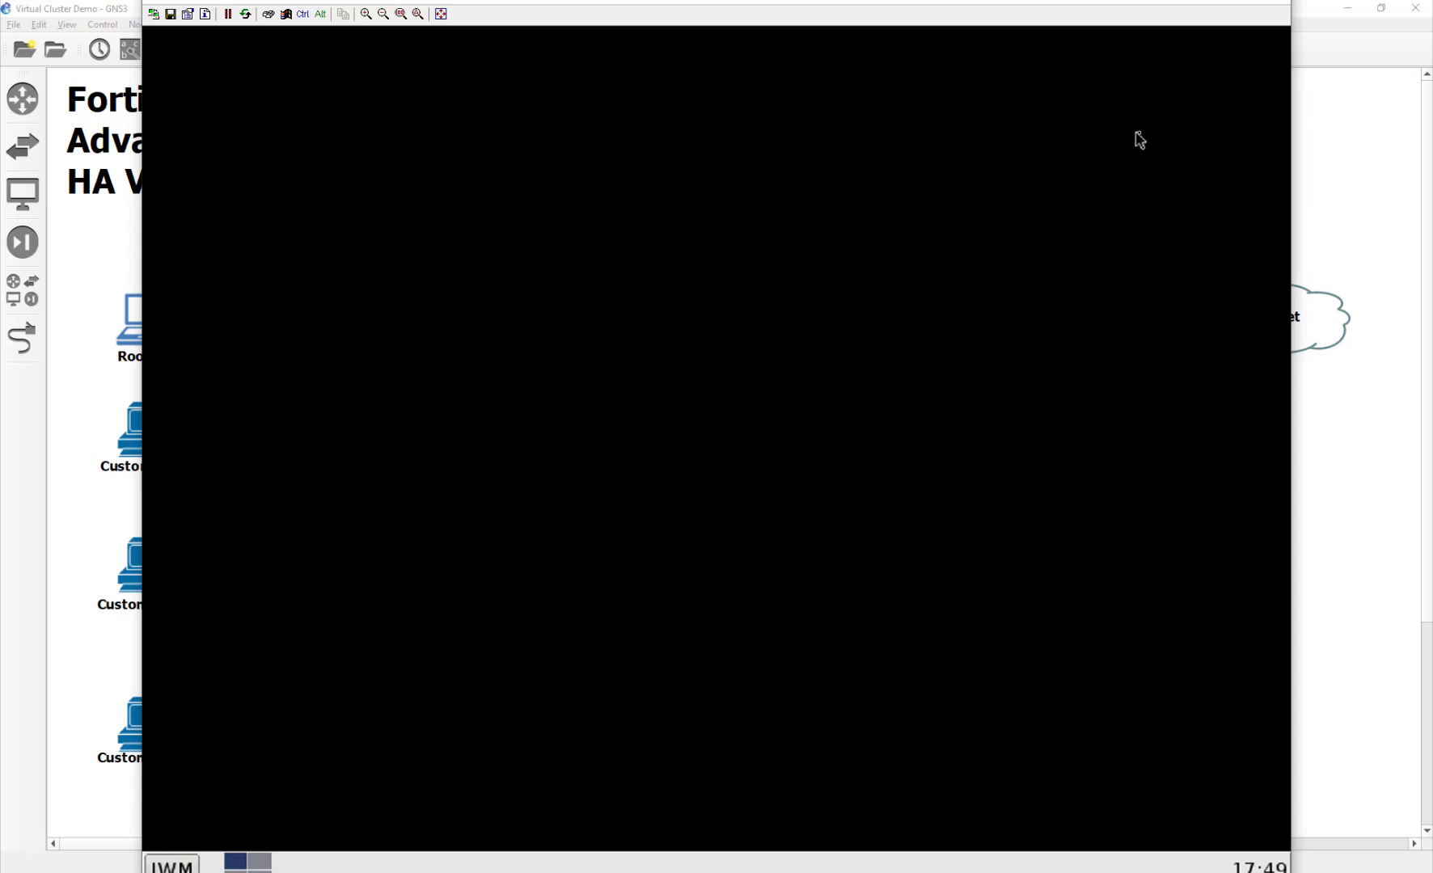
{"action": "left_click", "coordinate": [173, 865]}
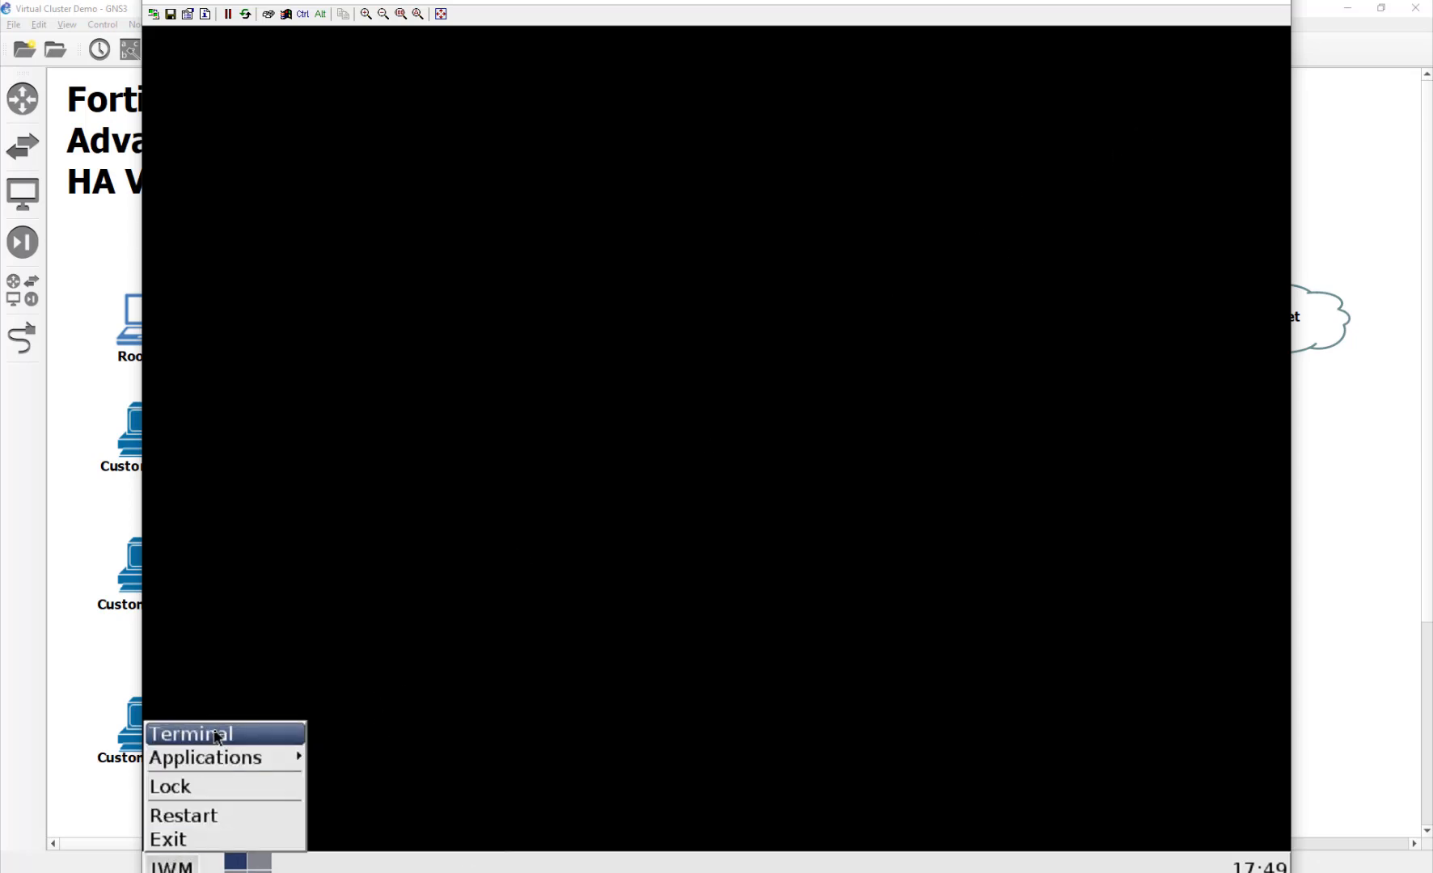
{"action": "mouse_move", "coordinate": [214, 752]}
{"action": "left_click", "coordinate": [394, 779]}
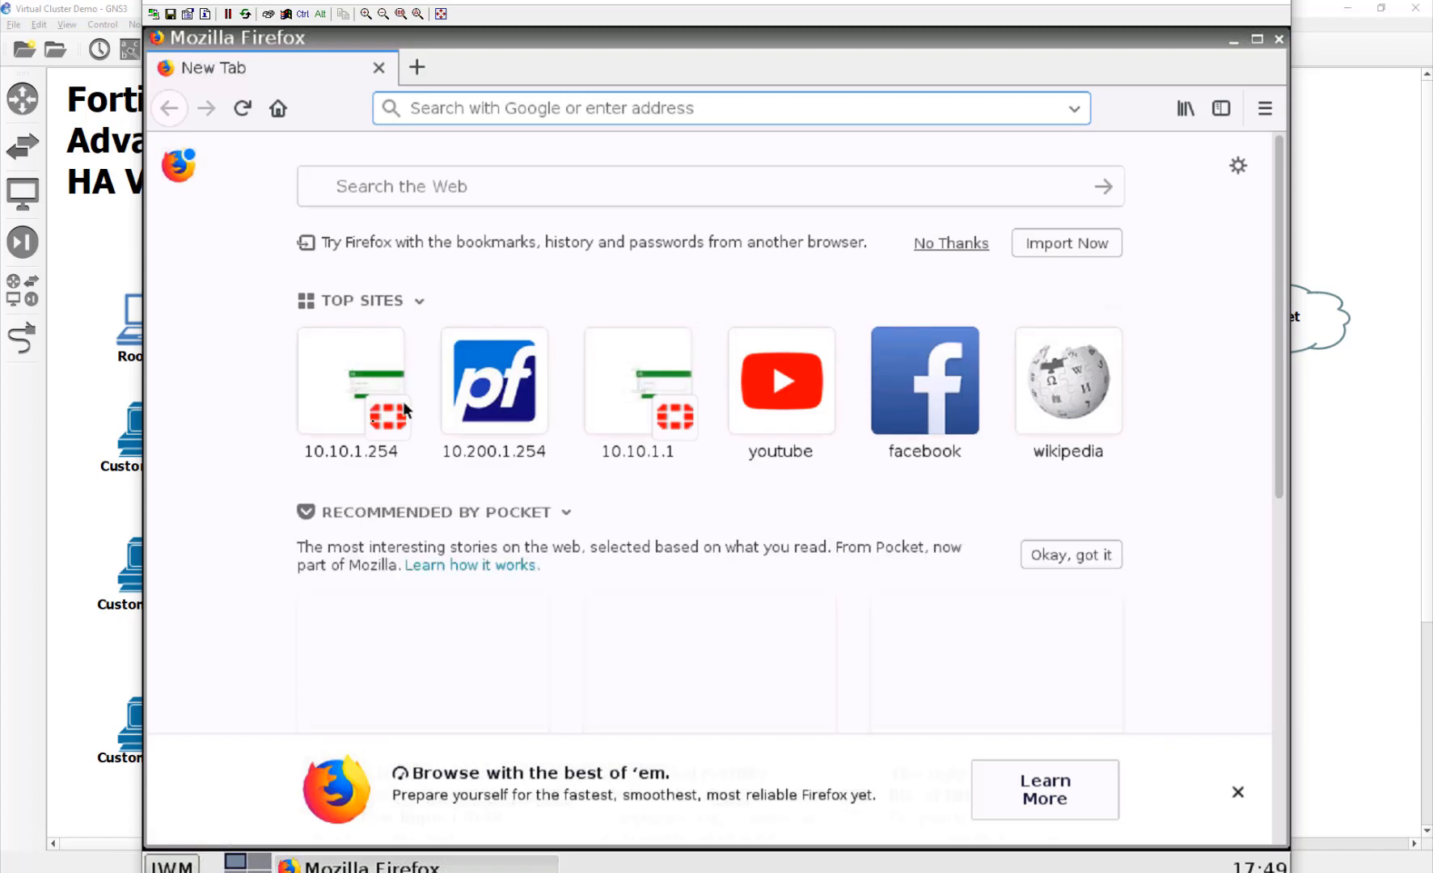
Step: Log in to FortiGate_A at 10.10.1.254 with user admin and its password
{"action": "left_click", "coordinate": [372, 427]}
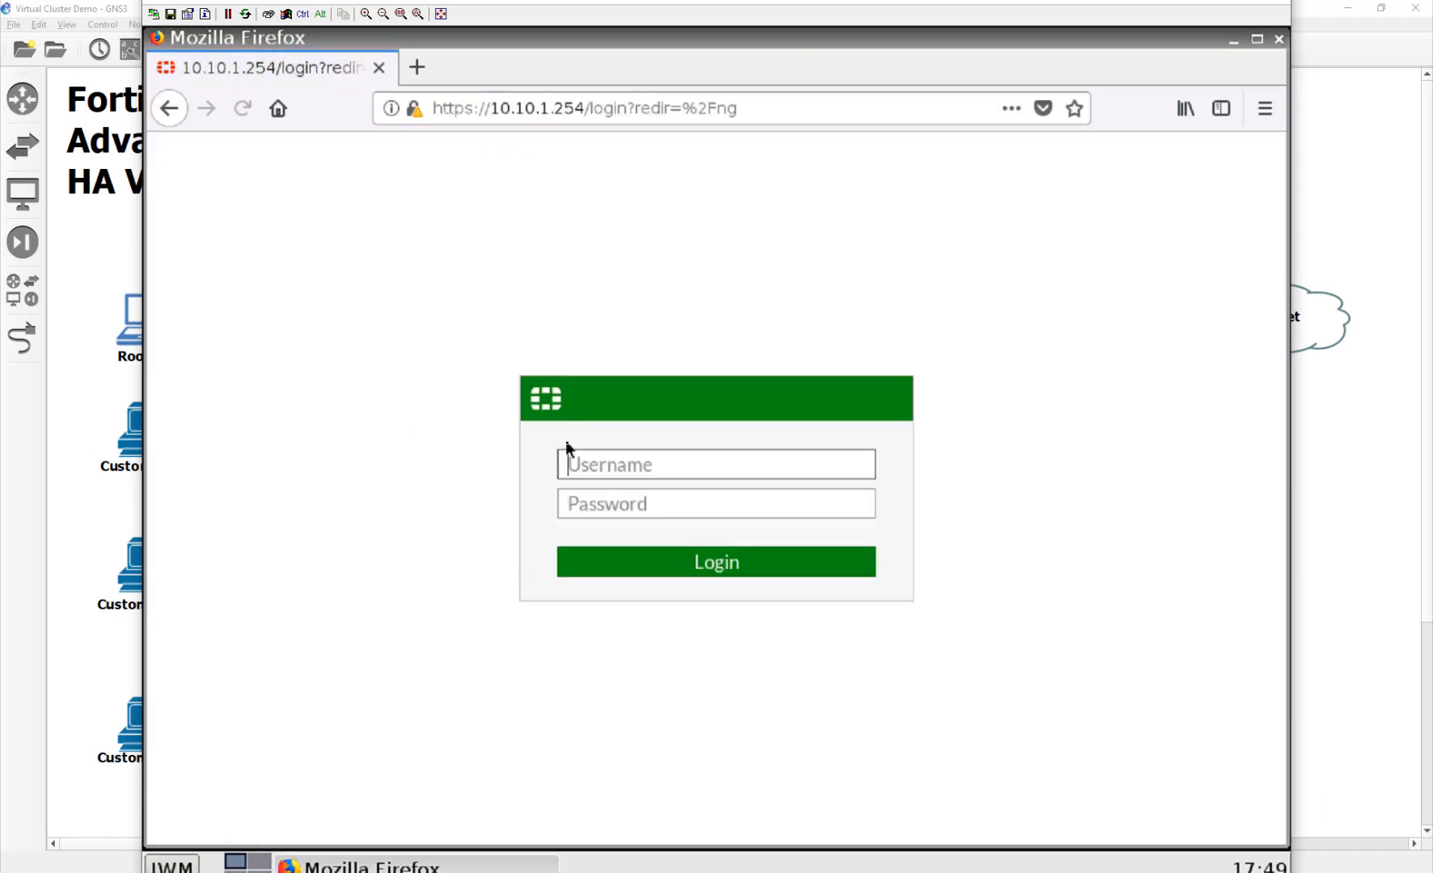
{"action": "type", "text": "admin"}
{"action": "key", "text": "Tab"}
{"action": "type", "text": "admin123"}
{"action": "key", "text": "Return"}
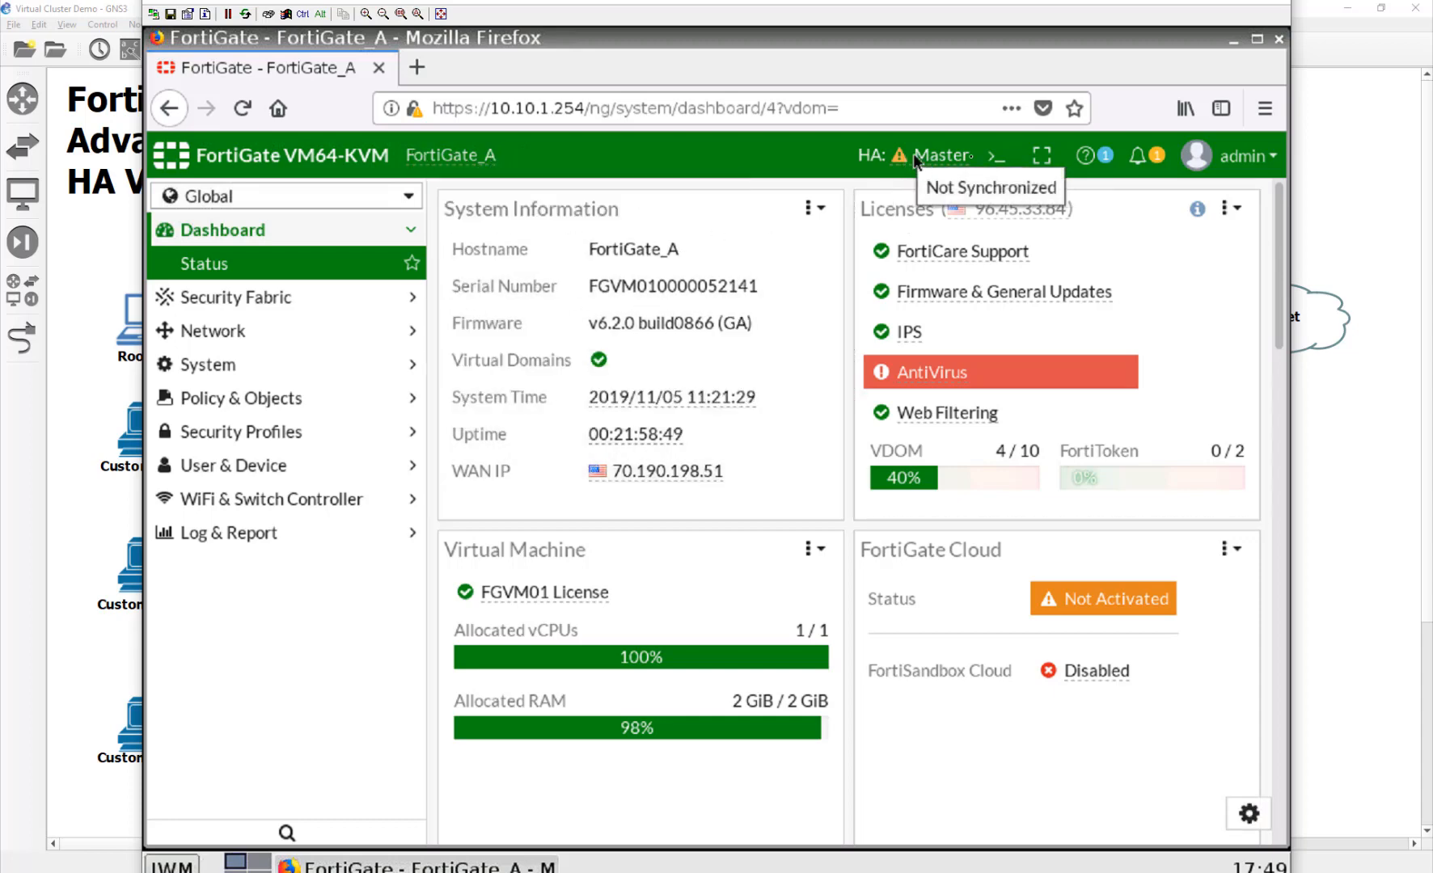
{"action": "mouse_move", "coordinate": [905, 170]}
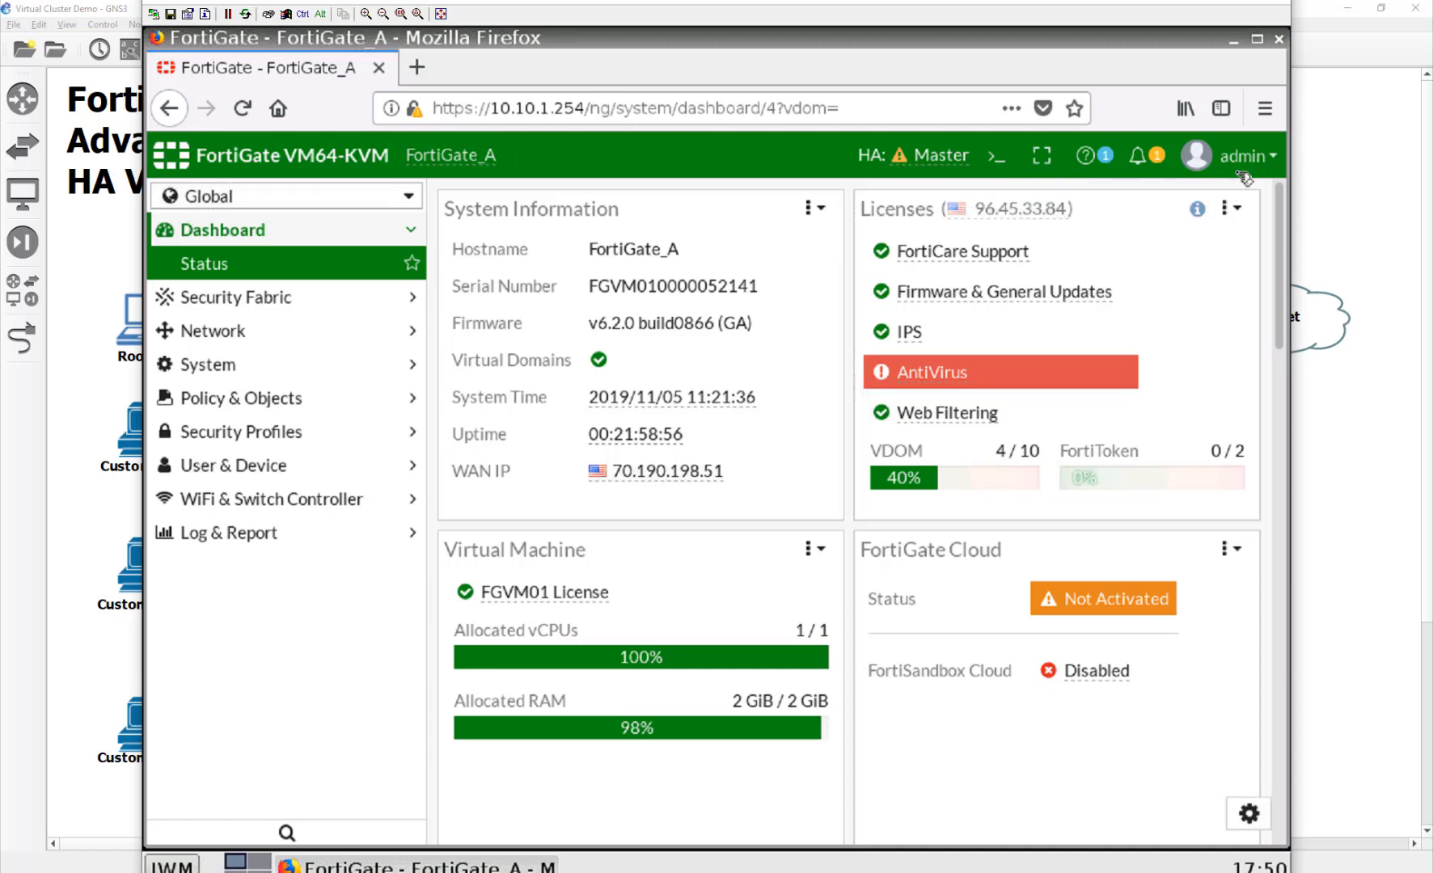
Step: Through the CLI Console, give FortiGate_A's port5 management IP 10.10.1.253/24 and commit
{"action": "left_click", "coordinate": [996, 156]}
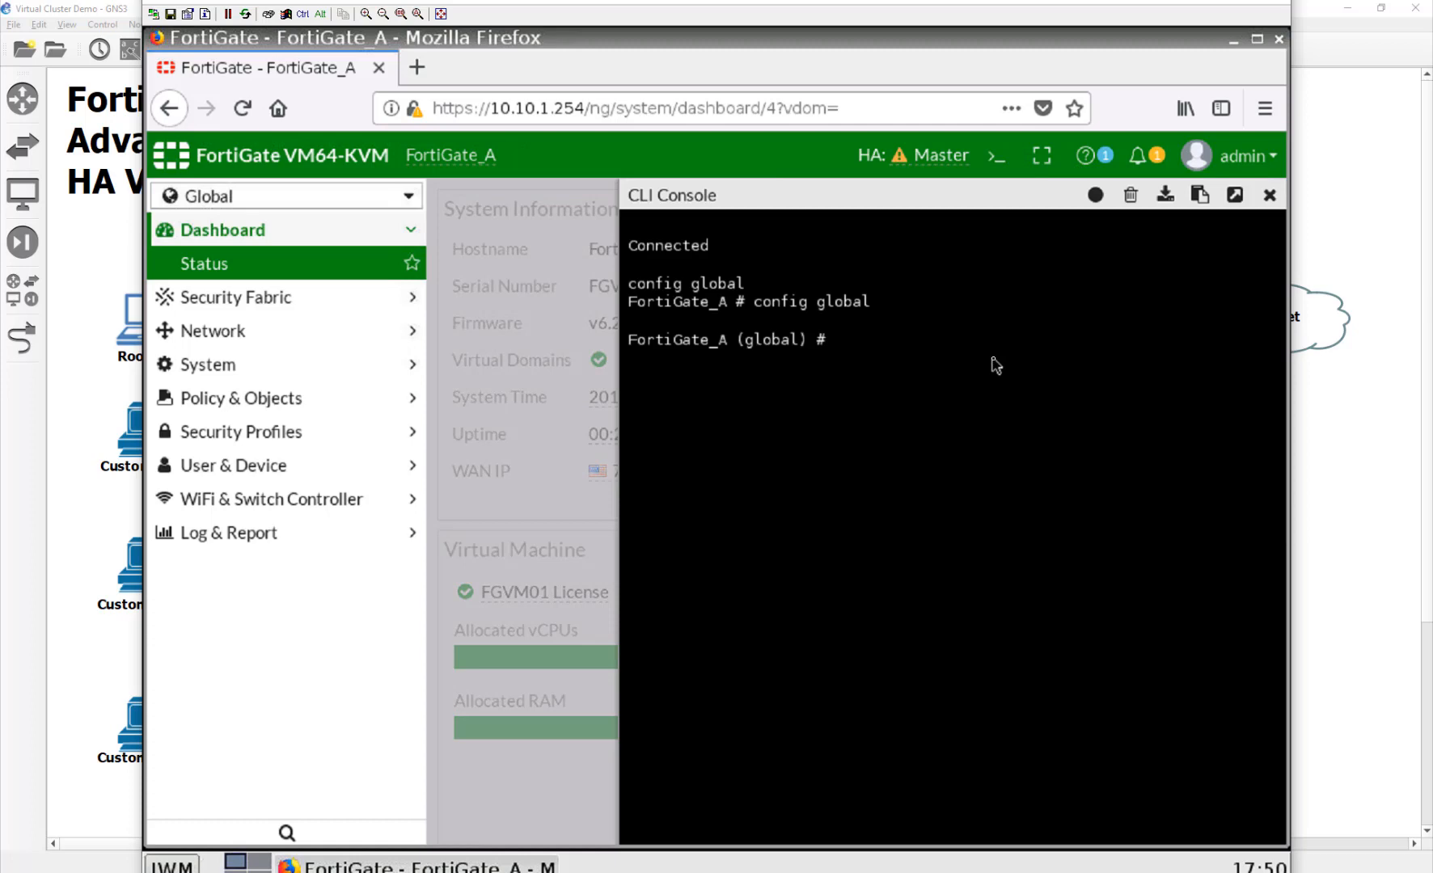
{"action": "type", "text": "config sys int"}
{"action": "key", "text": "Return"}
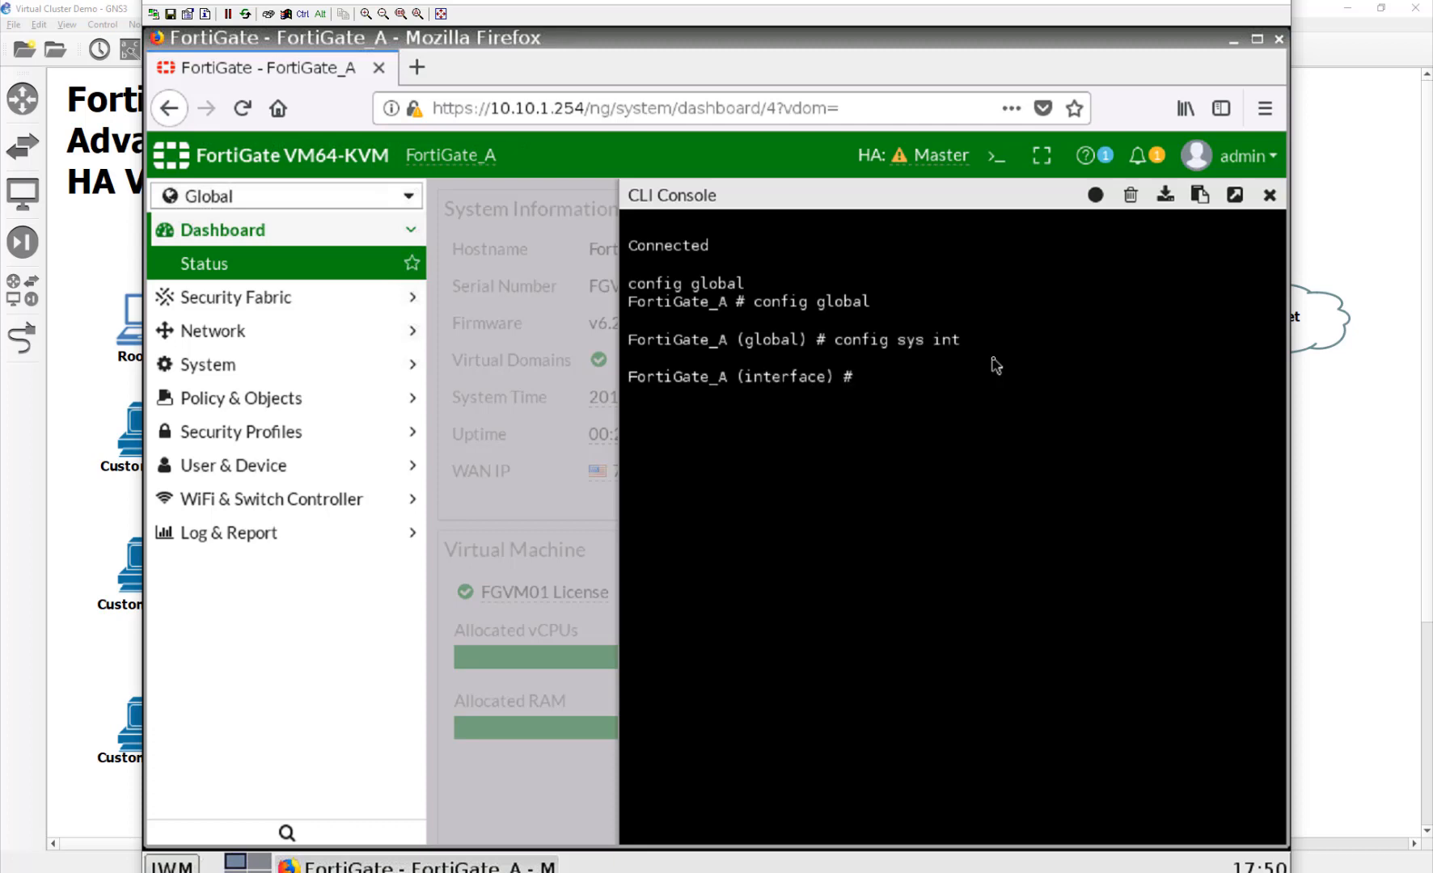
{"action": "type", "text": "edit port5"}
{"action": "key", "text": "Return"}
{"action": "type", "text": "set management-ip"}
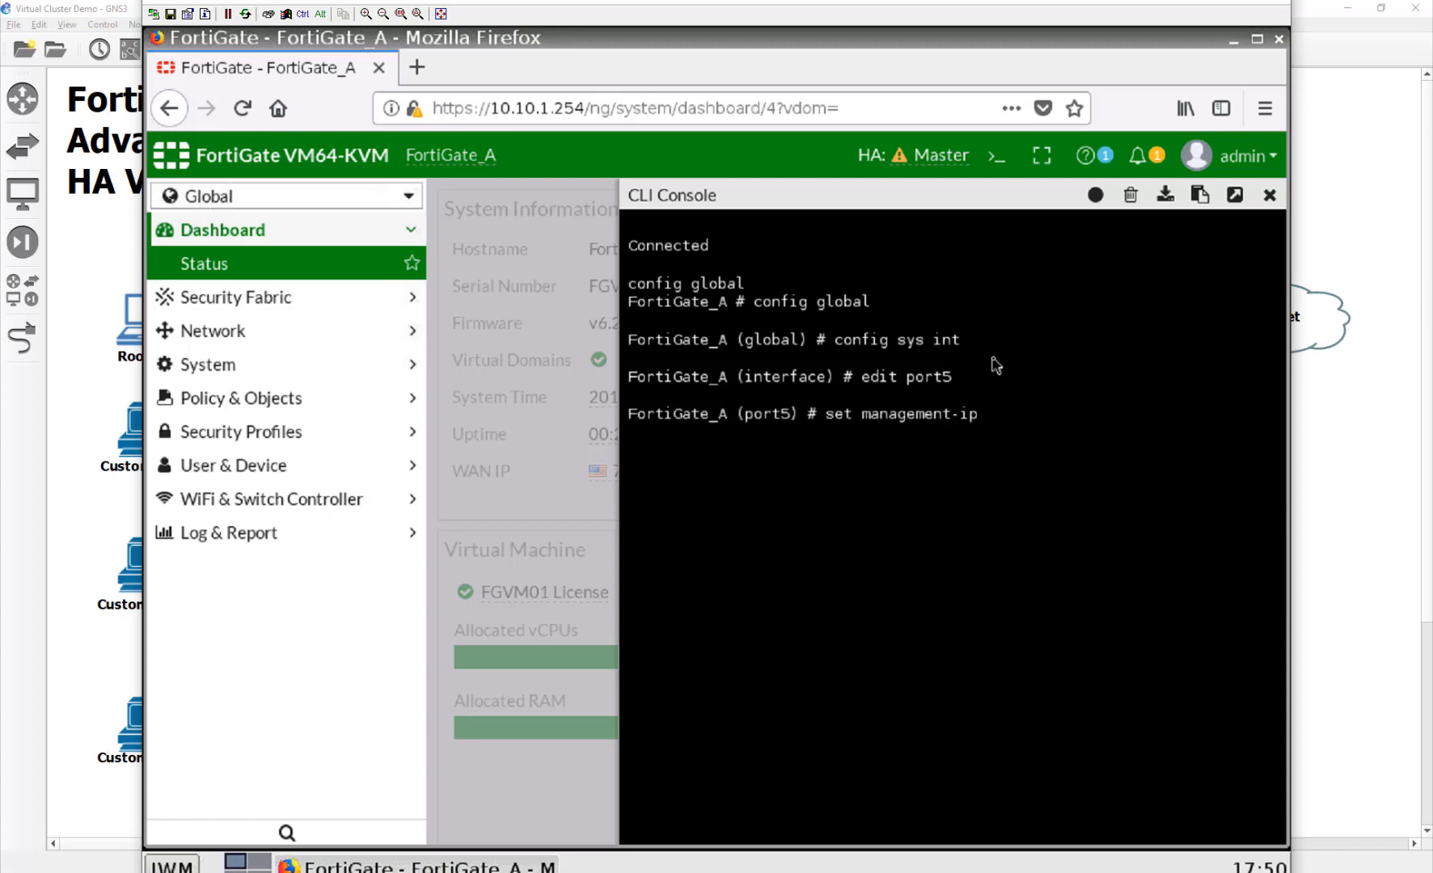
{"action": "type", "text": " 10.10.1.253"}
{"action": "type", "text": "/24"}
{"action": "key", "text": "Return"}
{"action": "type", "text": "end"}
{"action": "key", "text": "Return"}
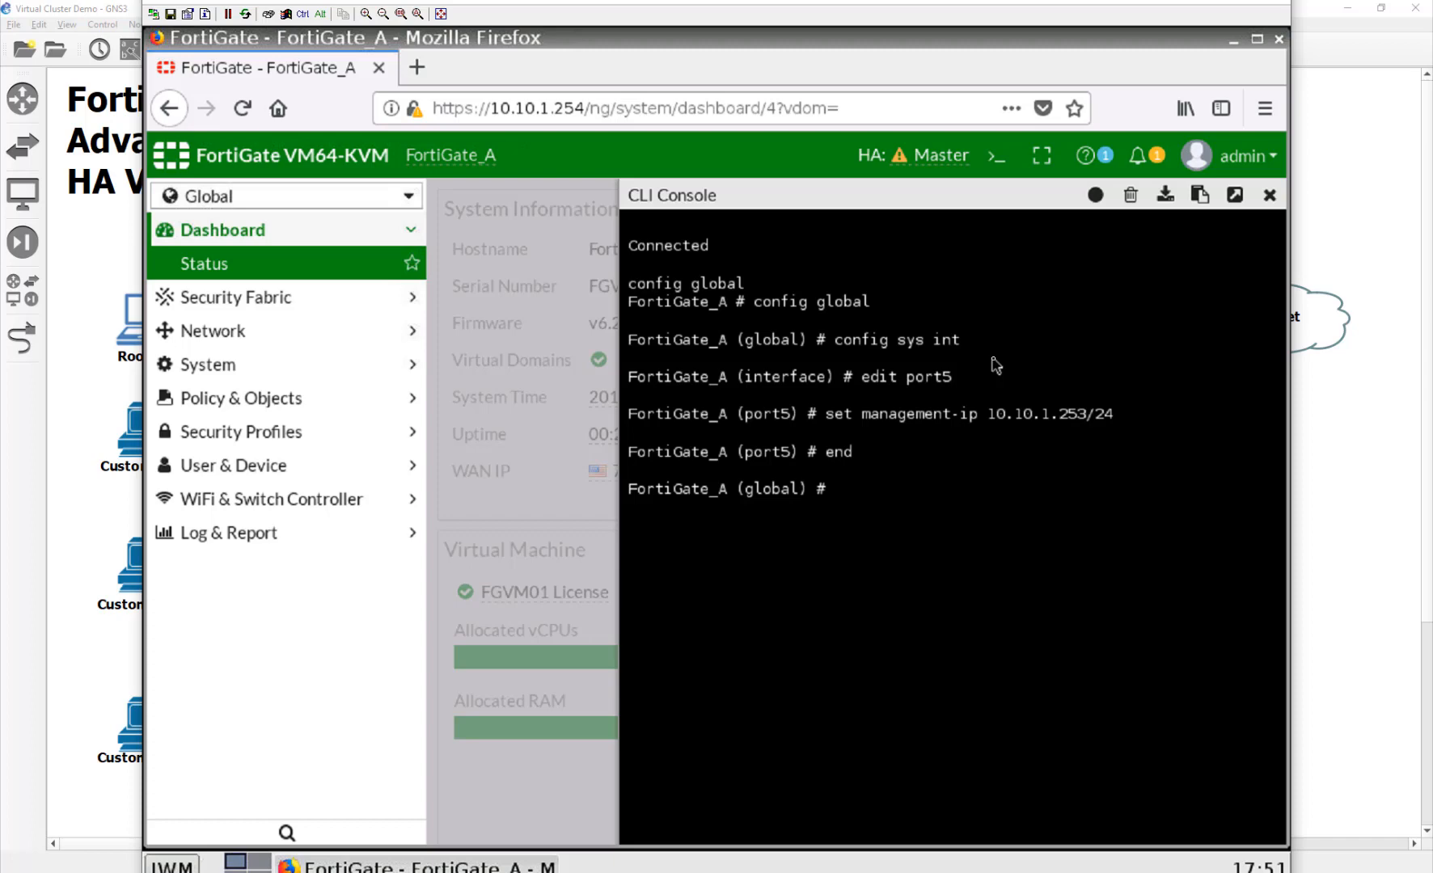
Step: Run 'exe ha manage 1 admin' and log in to FortiGate_B, noting HA address 169.254.0.2
{"action": "type", "text": "exe ha manage ?"}
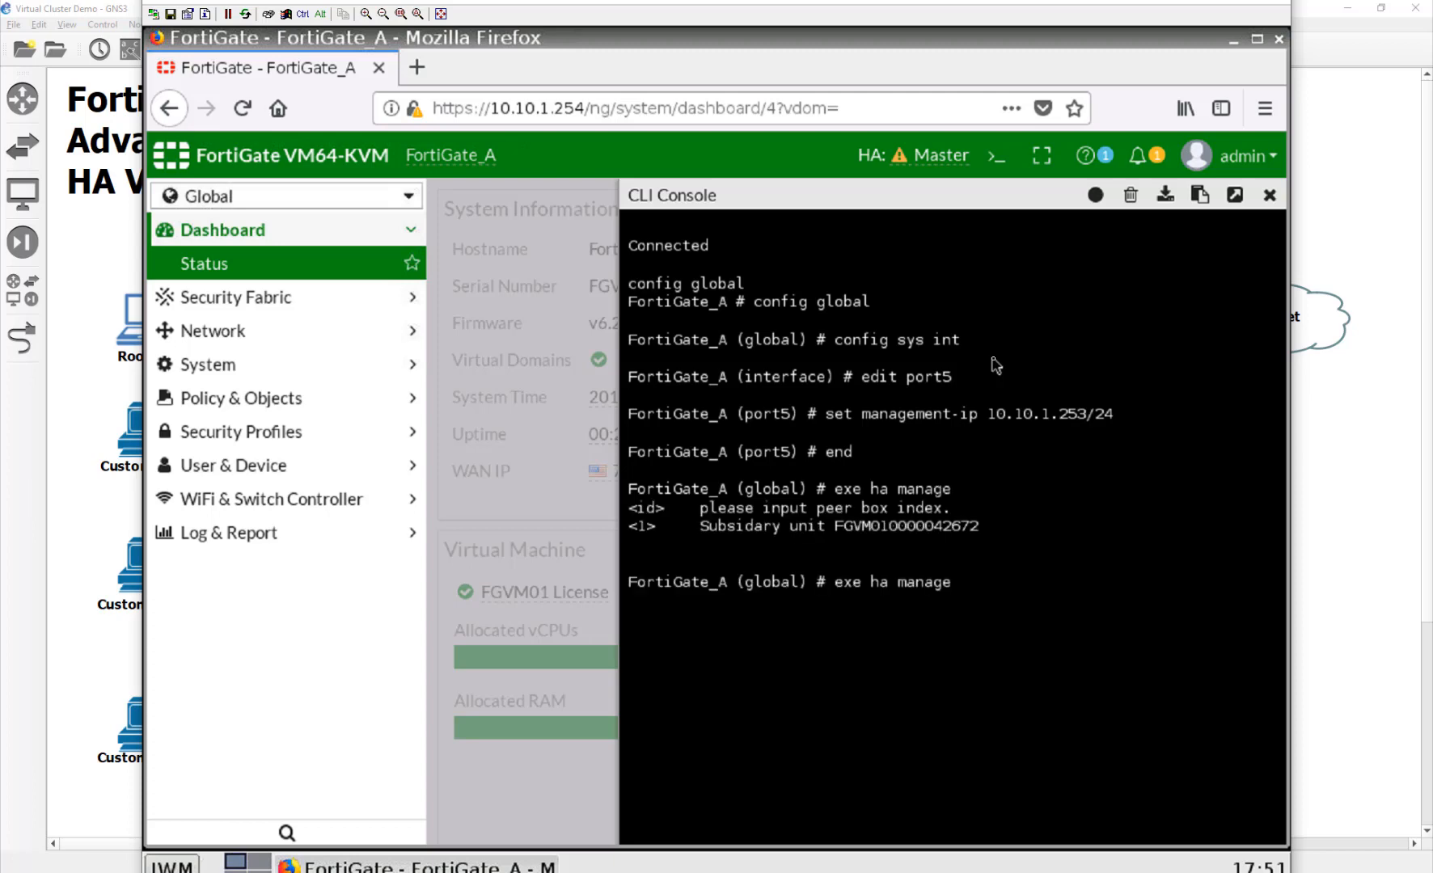
{"action": "type", "text": "1"}
{"action": "key", "text": "Return"}
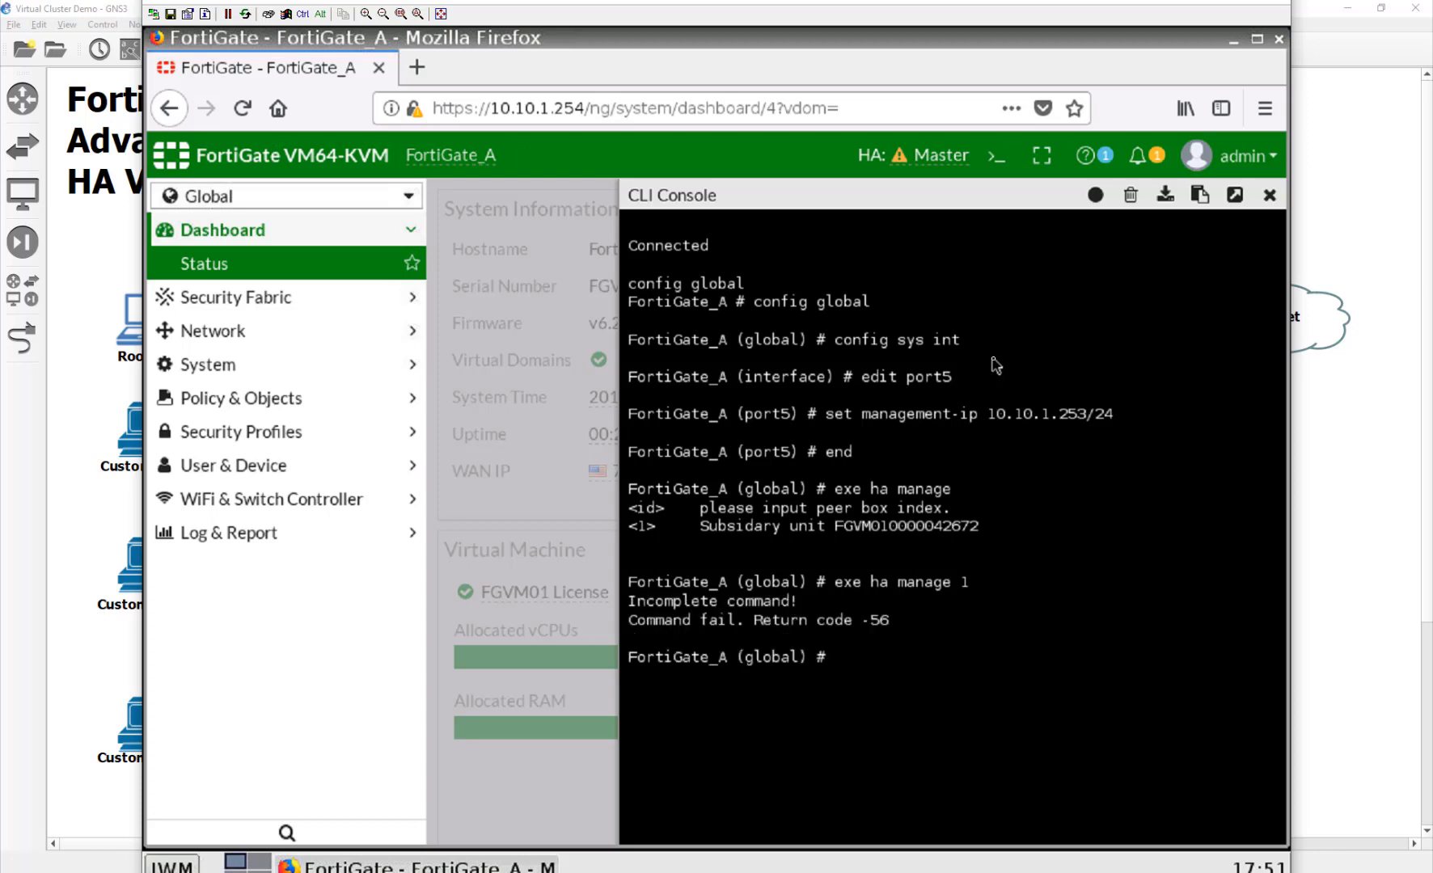
{"action": "key", "text": "Up"}
{"action": "type", "text": "?"}
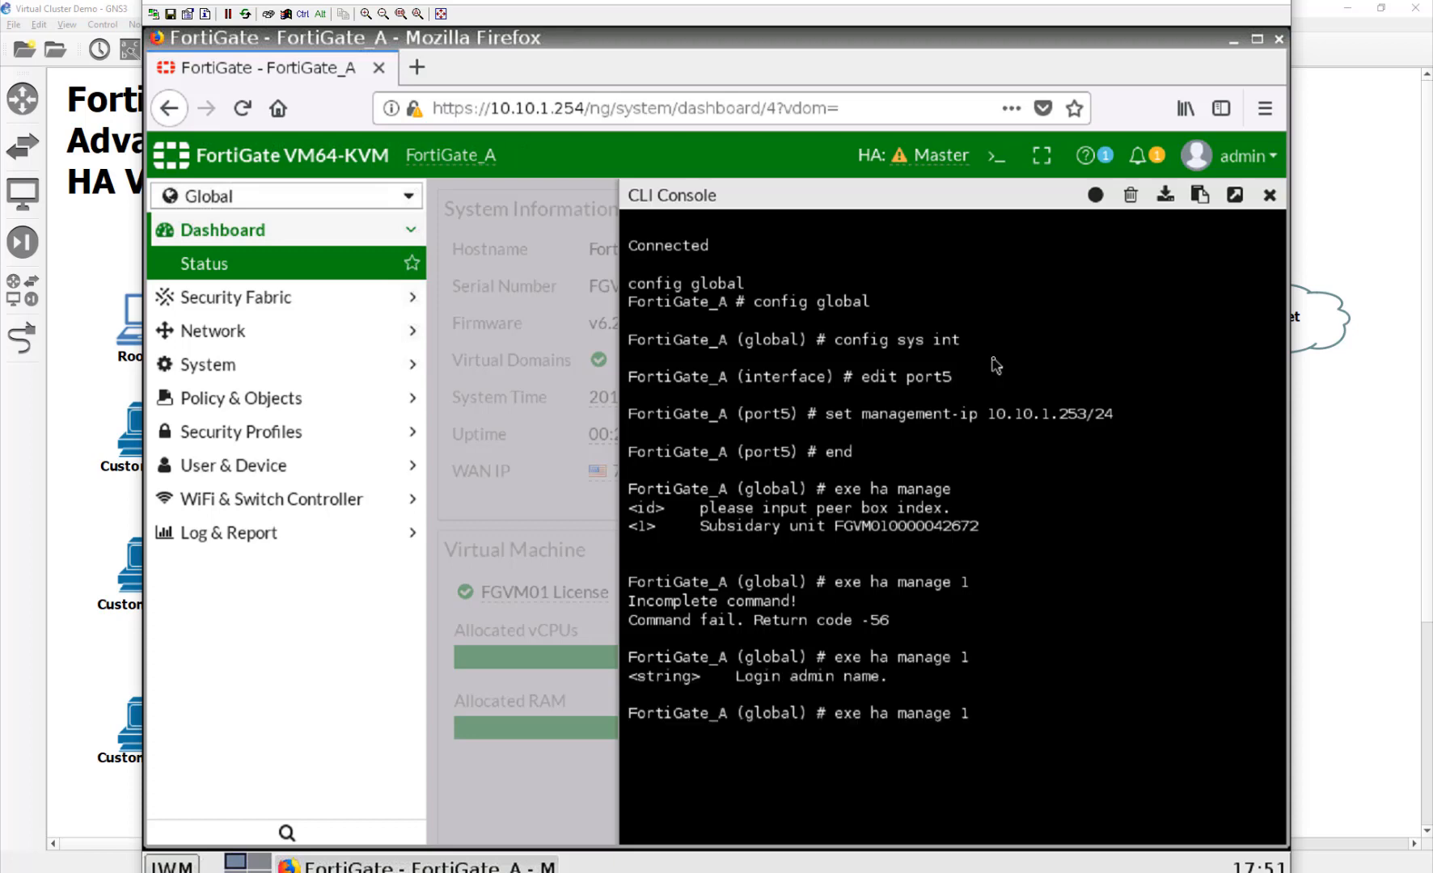
{"action": "type", "text": "admin"}
{"action": "key", "text": "Return"}
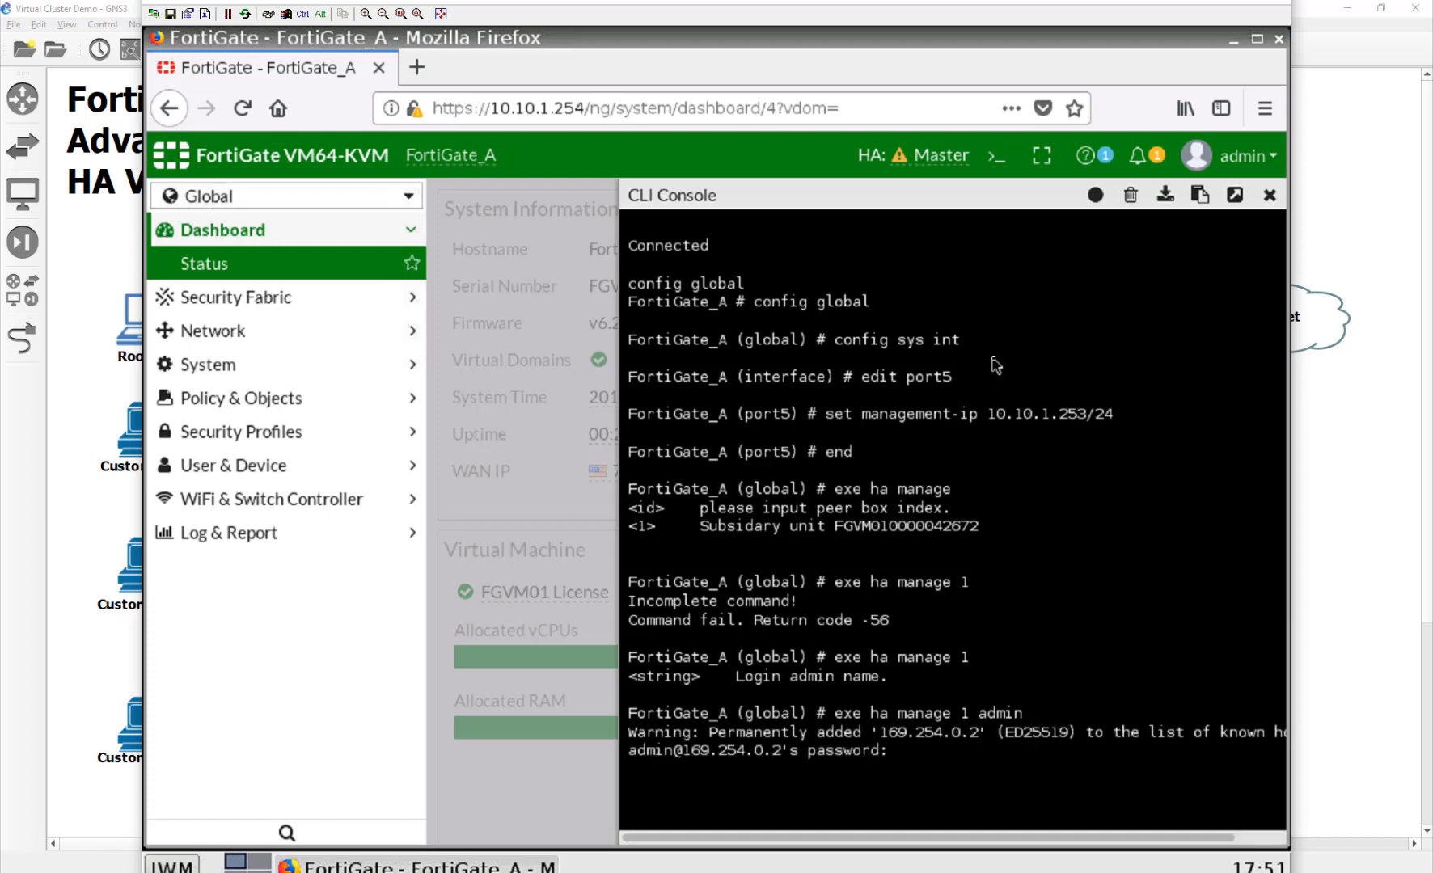
{"action": "key", "text": "Return"}
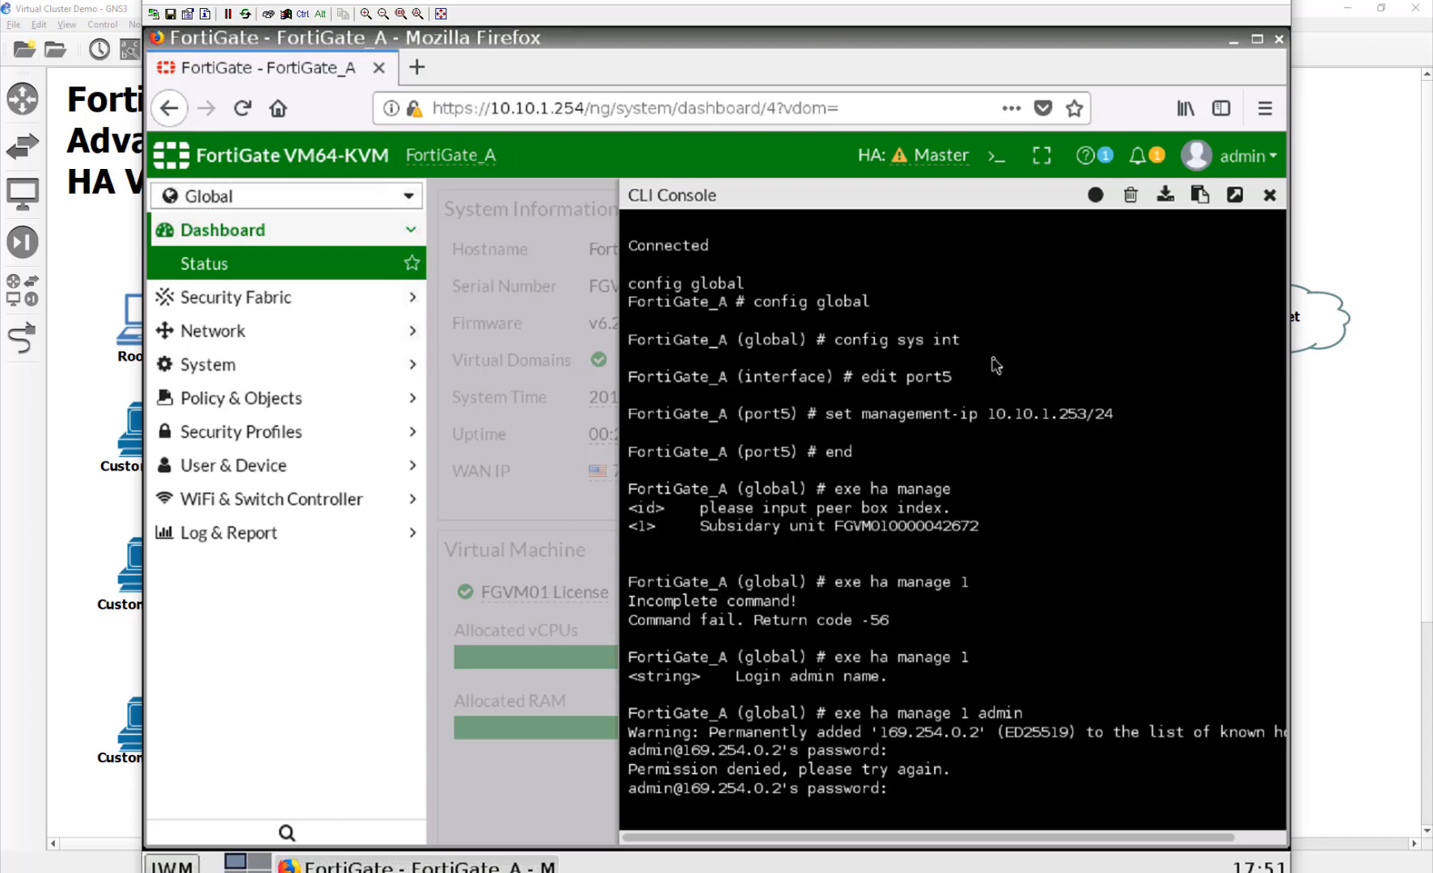
{"action": "key", "text": "Return"}
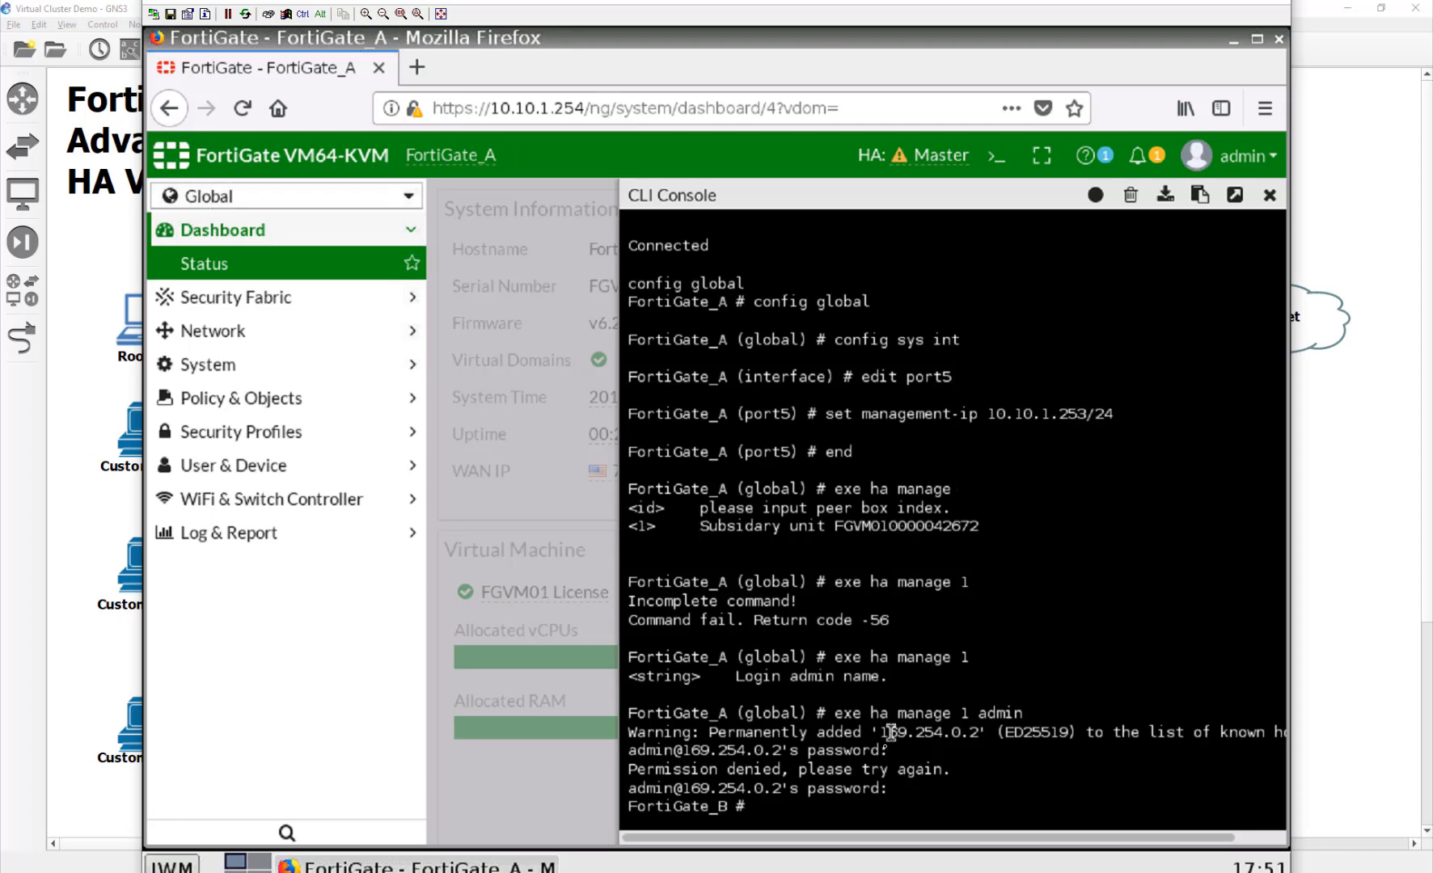
{"action": "left_click_drag", "start_coordinate": [878, 732], "coordinate": [985, 732]}
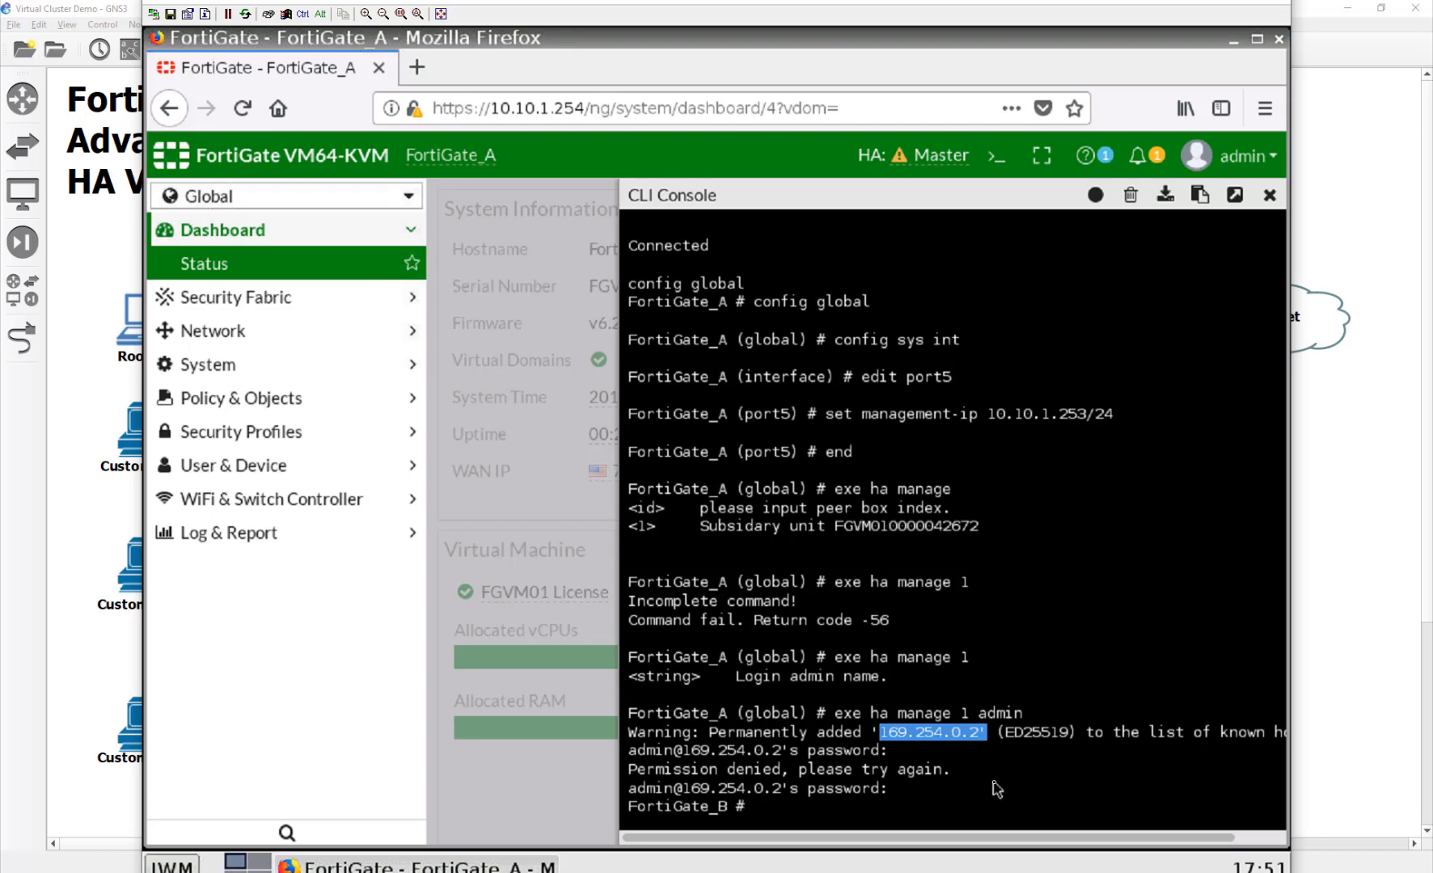
Step: On FortiGate_B, enter config global and open the system interface configuration
{"action": "left_click", "coordinate": [997, 788]}
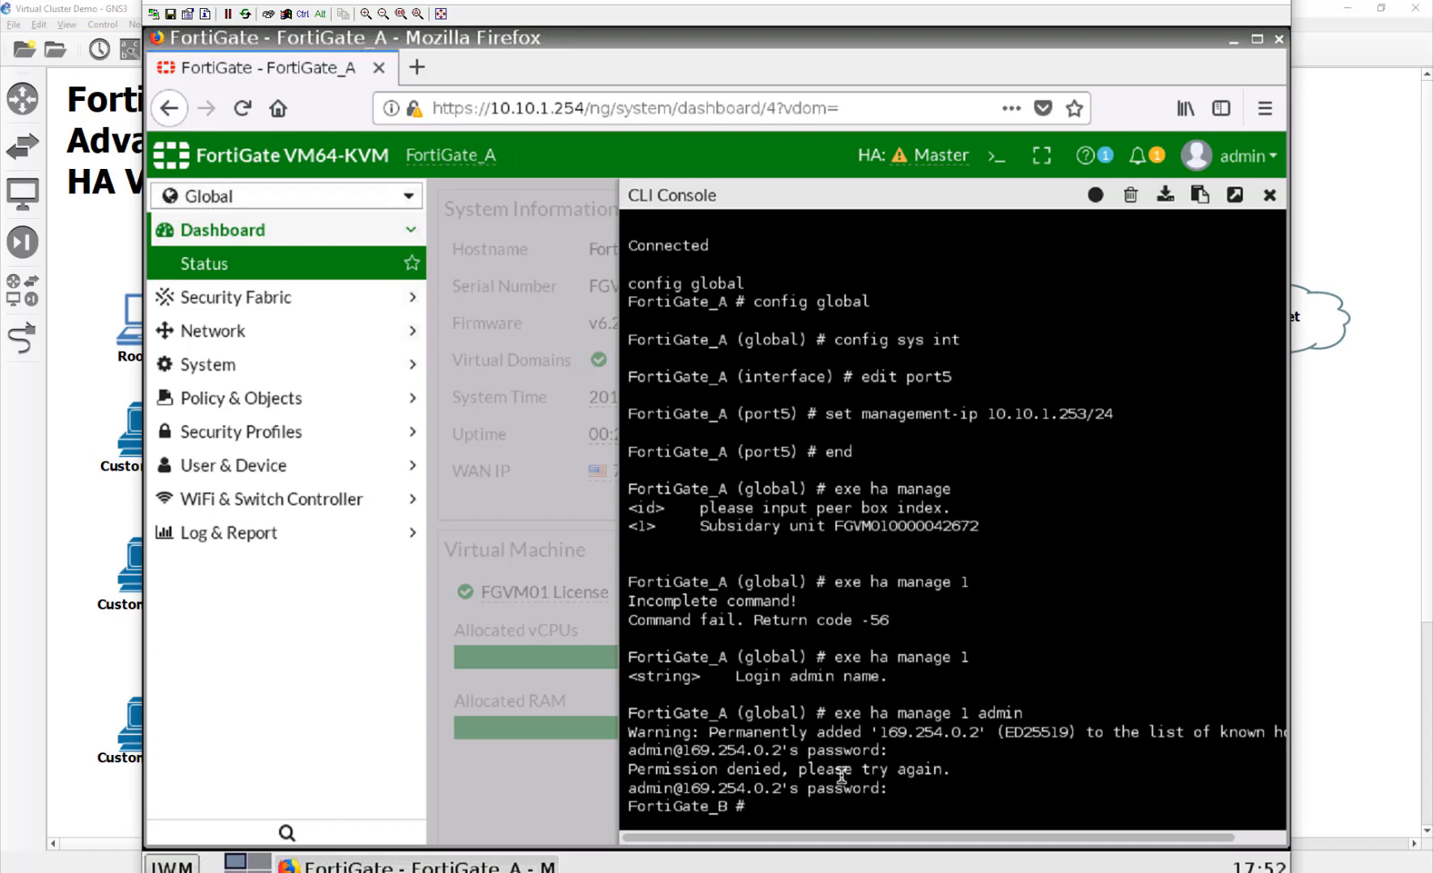
{"action": "type", "text": "config global"}
{"action": "key", "text": "Return"}
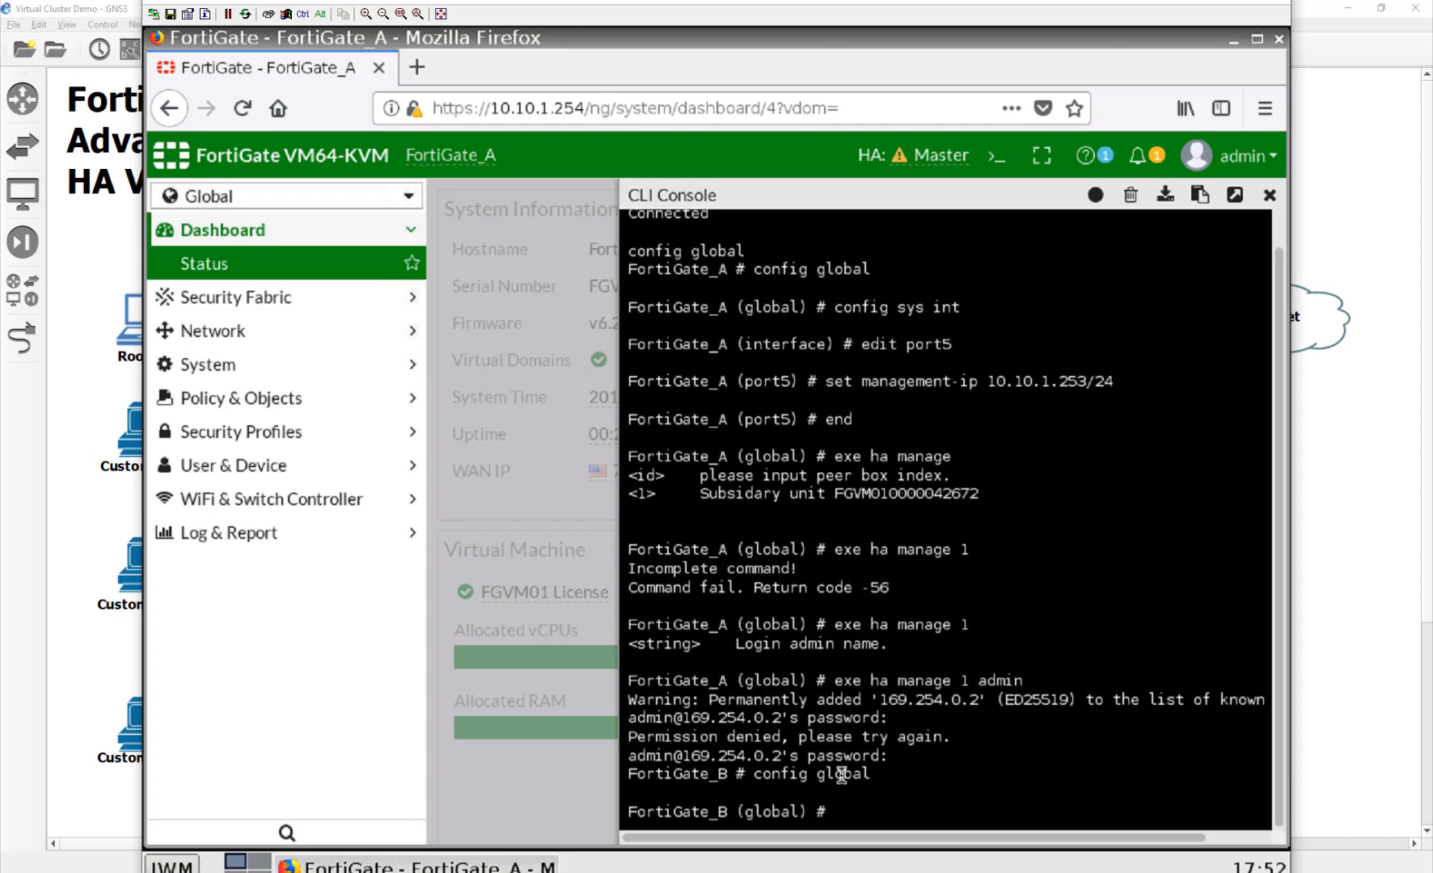
{"action": "type", "text": "config sys int"}
{"action": "key", "text": "Return"}
Step: Set port5's management-ip to 10.10.1.252/24 and commit with end
{"action": "type", "text": "edi"}
{"action": "key", "text": "BackSpace"}
{"action": "key", "text": "BackSpace"}
{"action": "key", "text": "BackSpace"}
{"action": "type", "text": "edit port"}
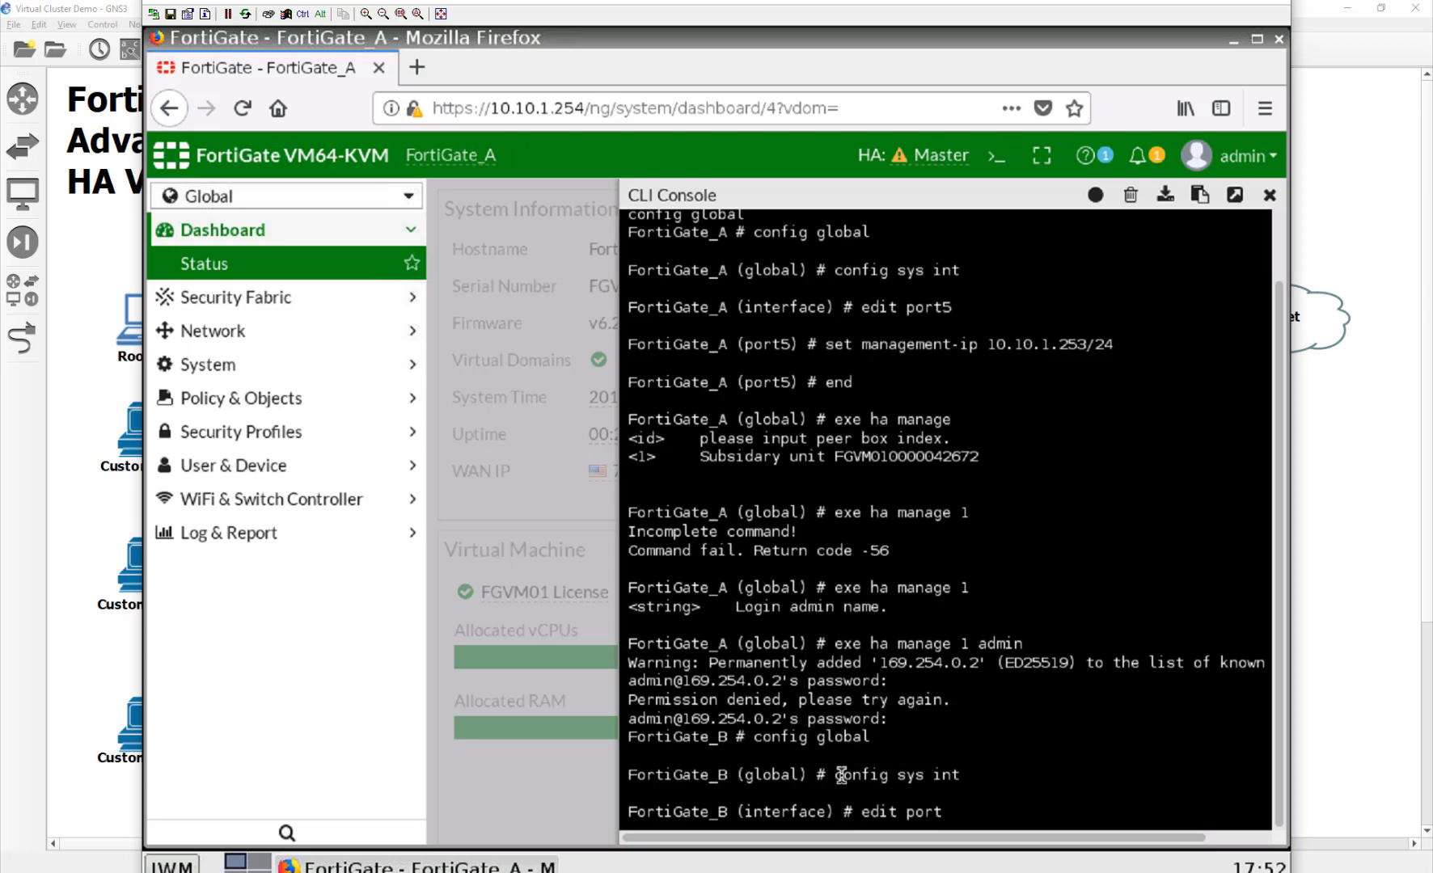
{"action": "type", "text": "5"}
{"action": "key", "text": "Return"}
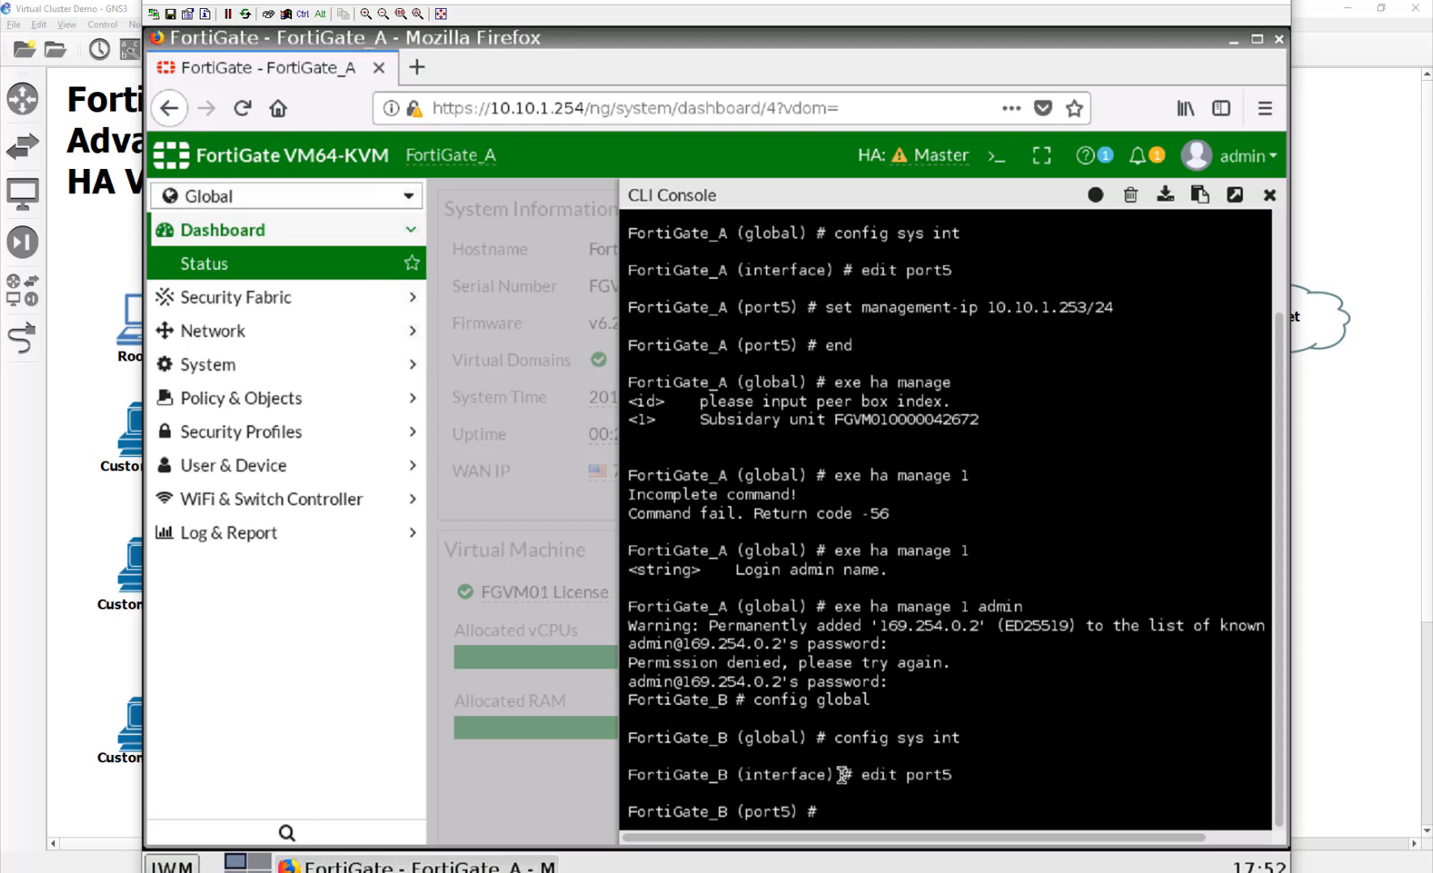
{"action": "type", "text": "set mama"}
{"action": "key", "text": "BackSpace"}
{"action": "key", "text": "BackSpace"}
{"action": "type", "text": "nagement-ip"}
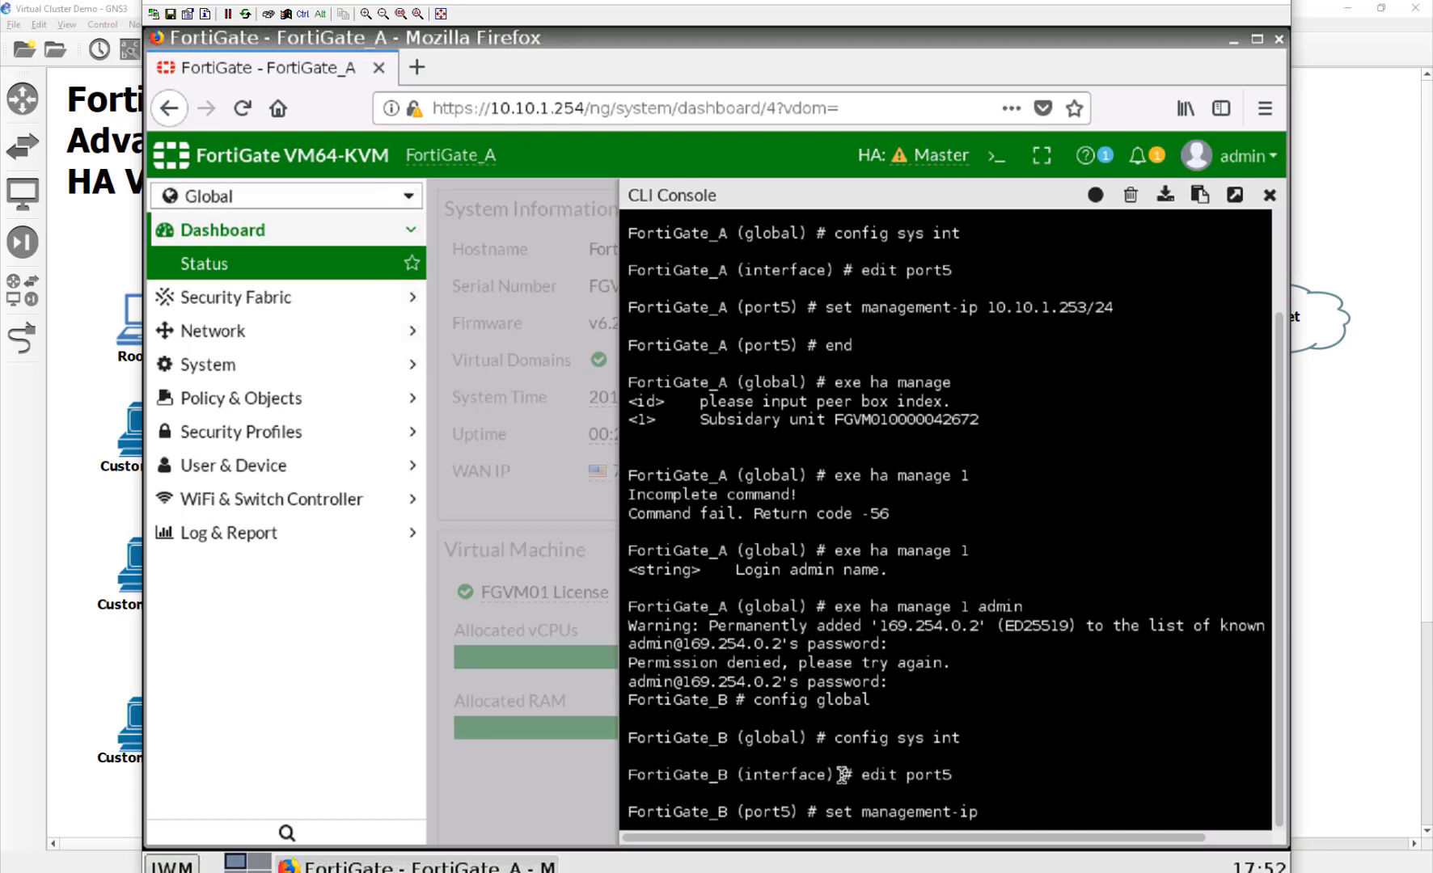
{"action": "type", "text": "  10.10.1.252/24"}
{"action": "key", "text": "Return"}
{"action": "type", "text": "end"}
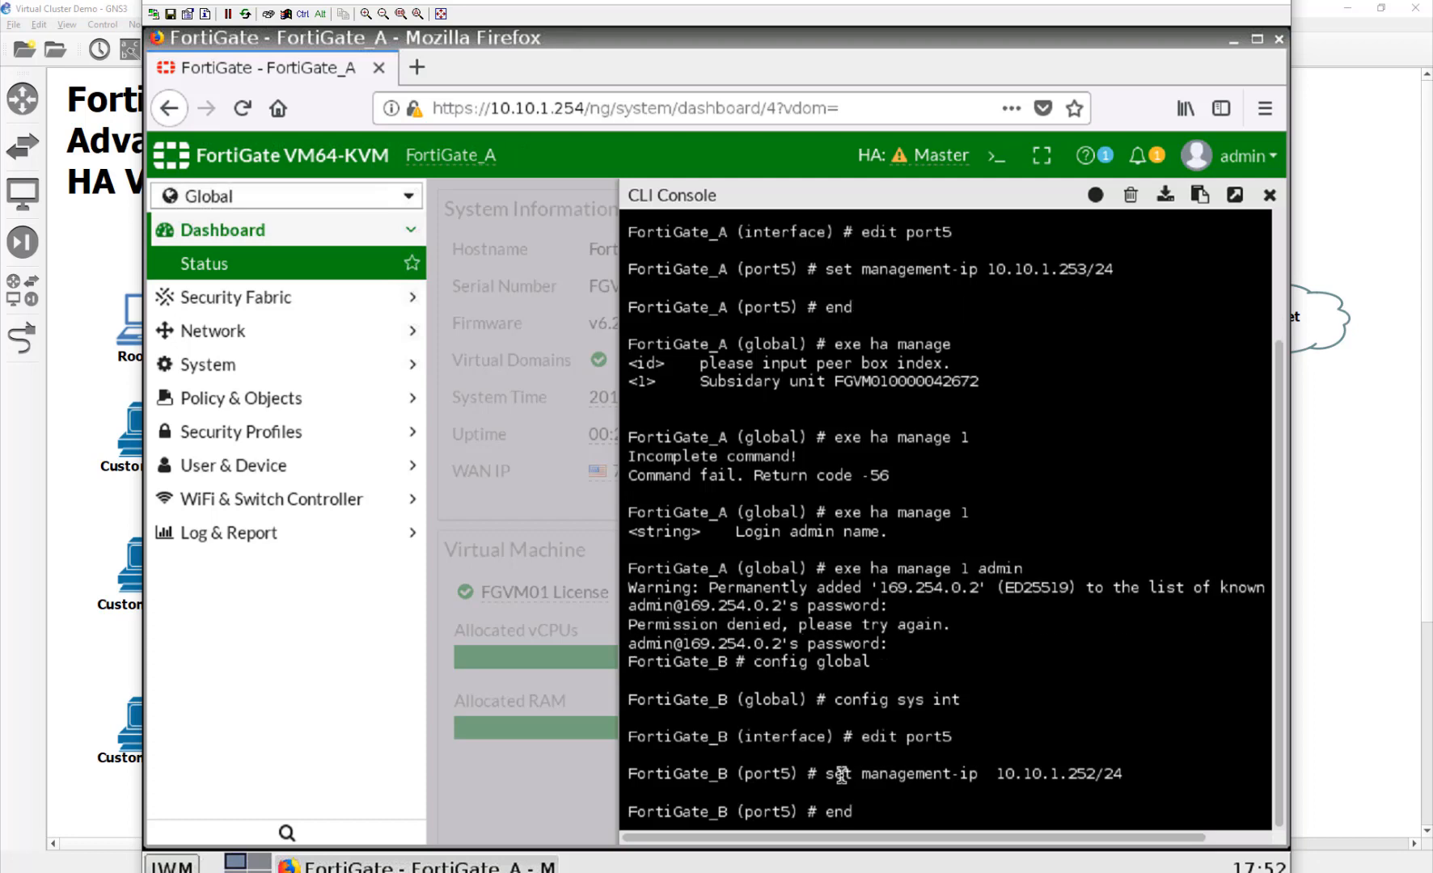
{"action": "key", "text": "Return"}
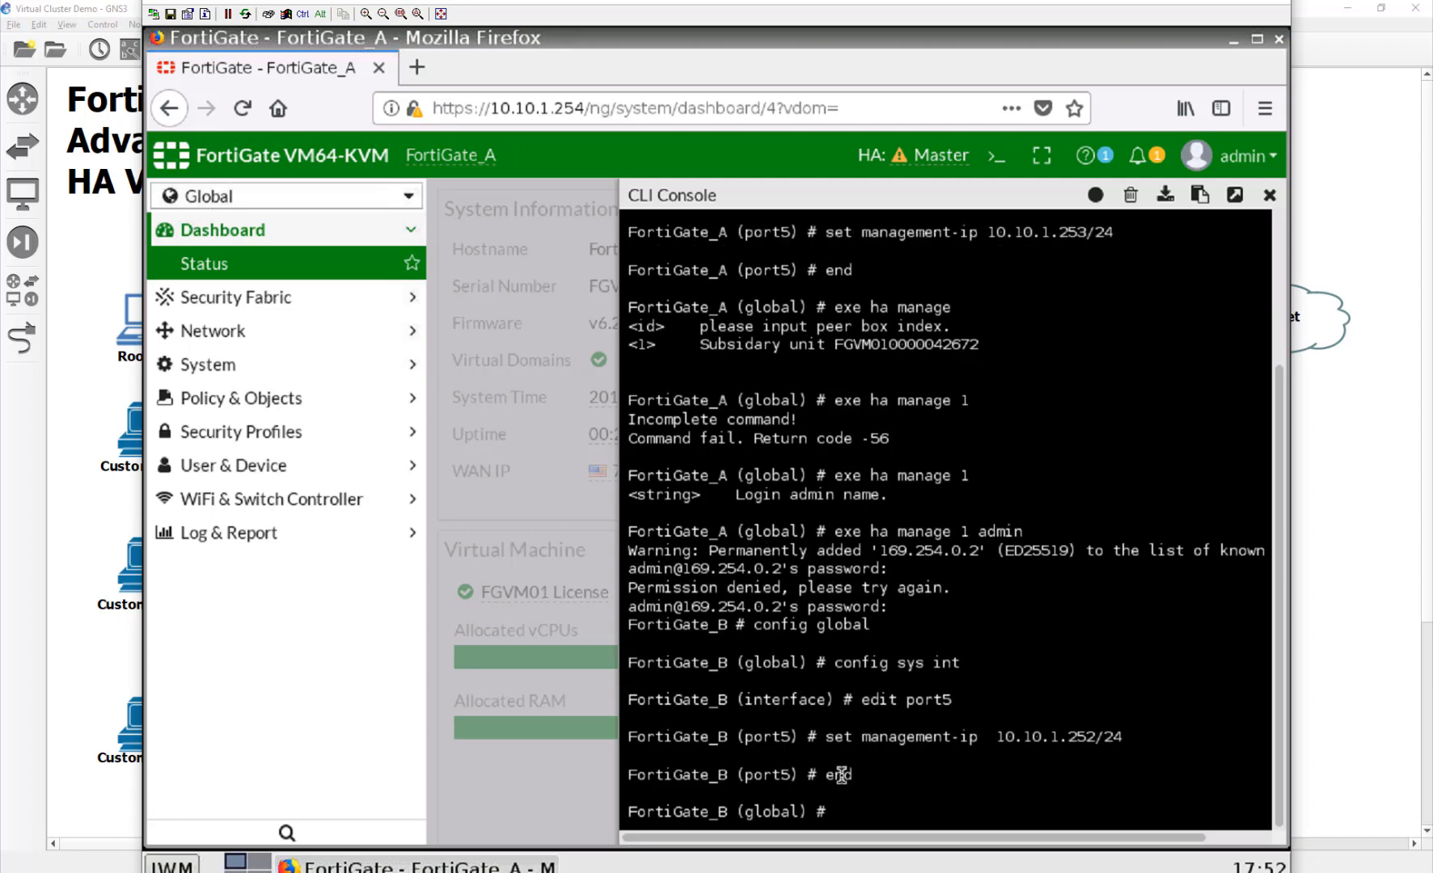
Step: Close the CLI Console and browse to FortiGate_B's address 10.10.1.252
{"action": "left_click", "coordinate": [1270, 198]}
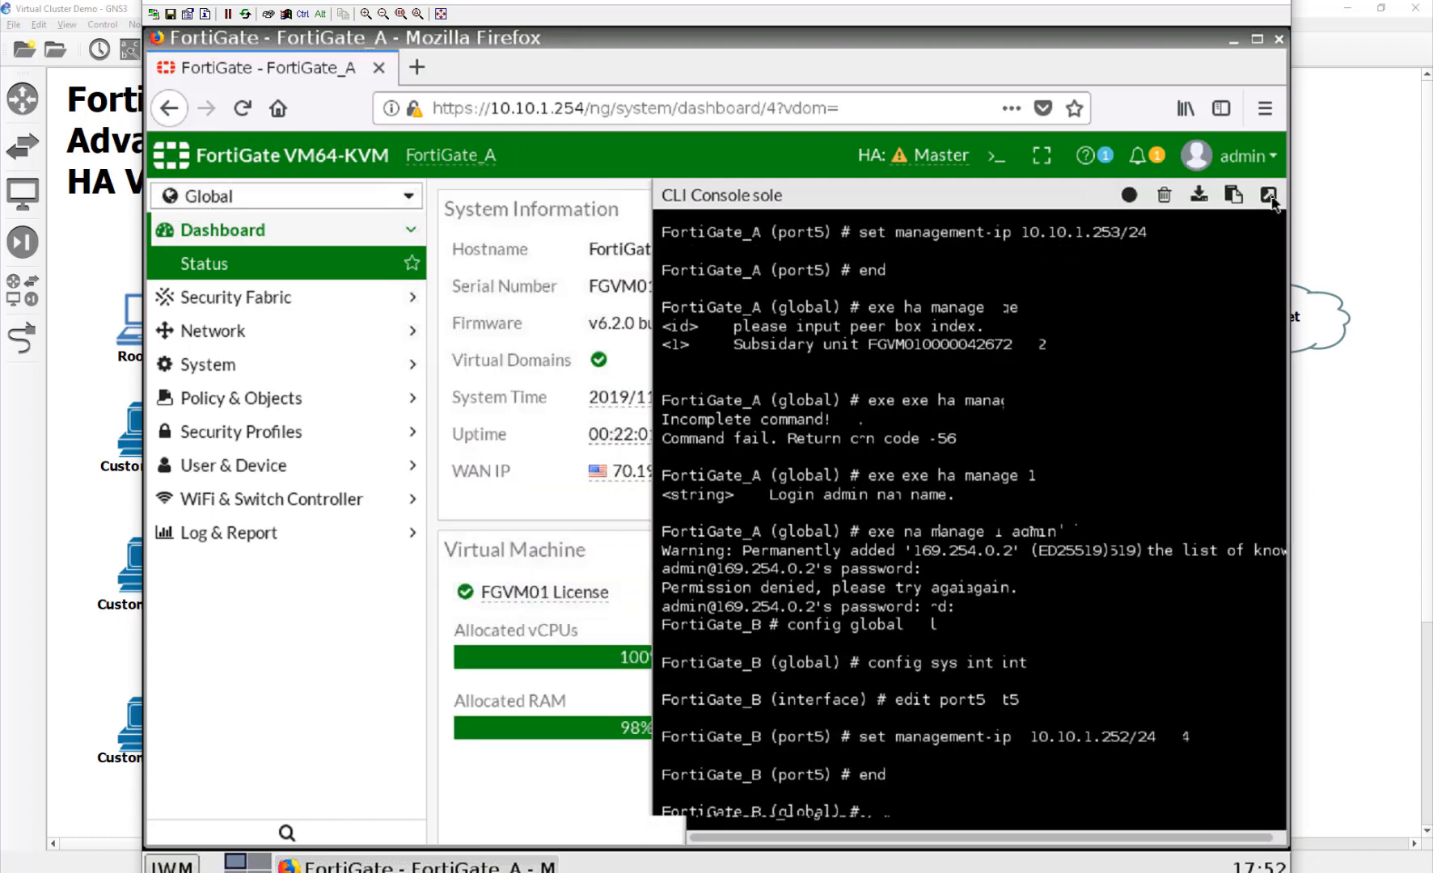
{"action": "left_click_drag", "start_coordinate": [915, 116], "coordinate": [588, 108]}
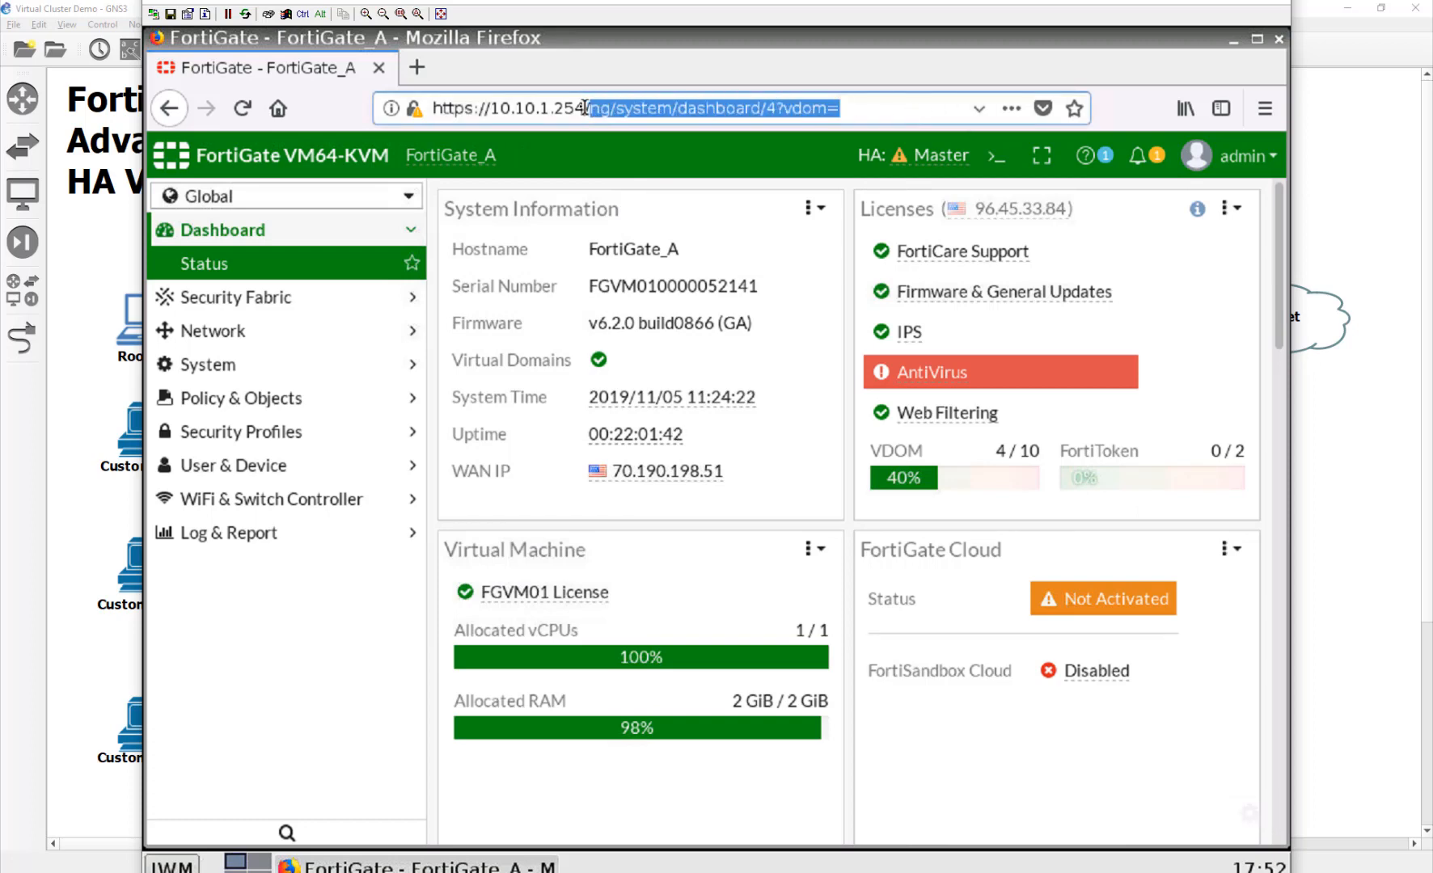
{"action": "key", "text": "BackSpace"}
{"action": "key", "text": "BackSpace"}
{"action": "type", "text": "252"}
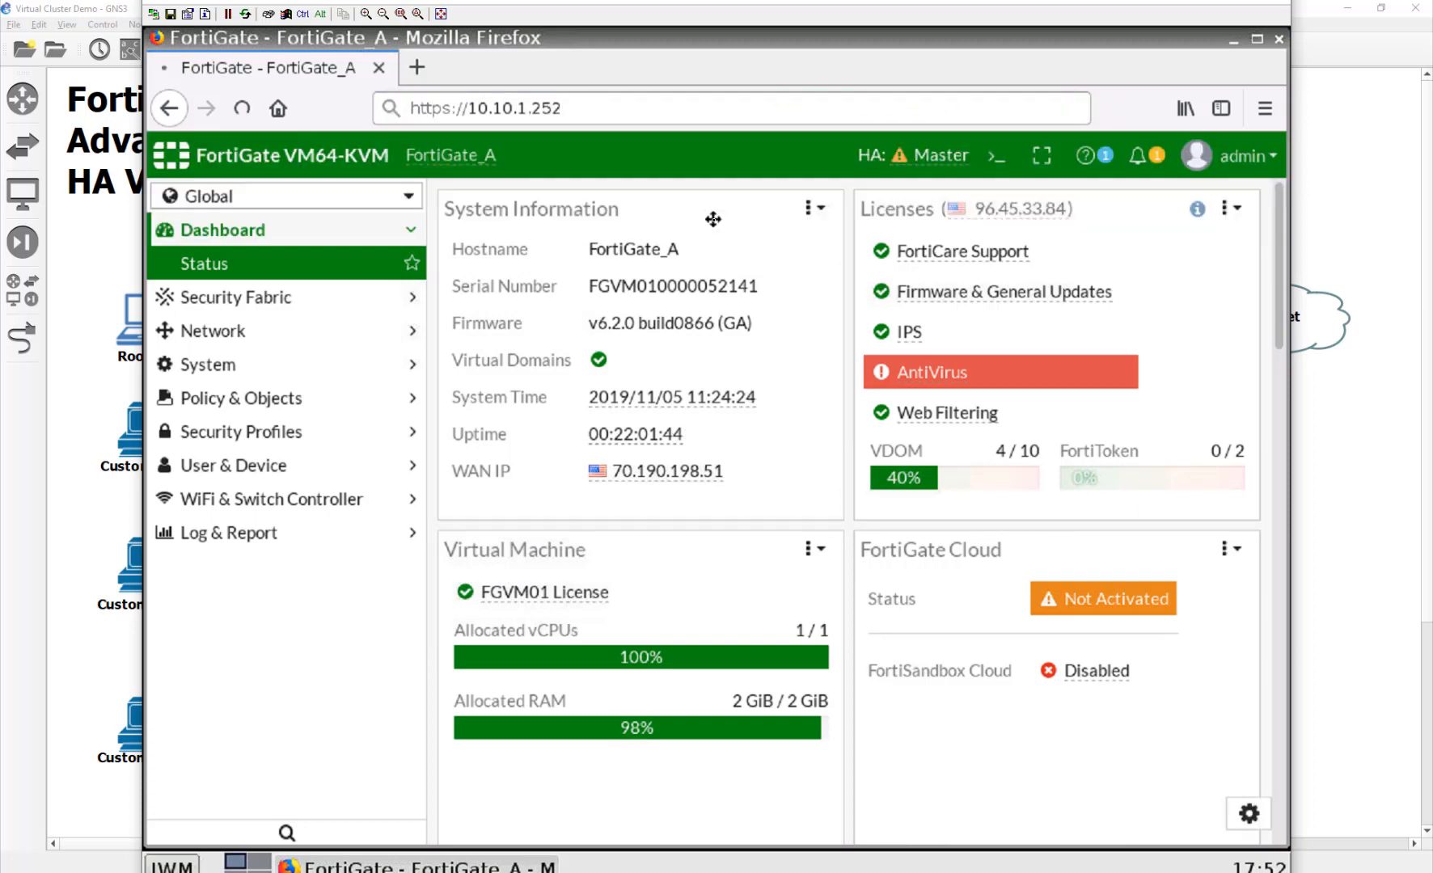
{"action": "key", "text": "Return"}
Step: Add a security exception for the self-signed certificate and log in to FortiGate_B as admin
{"action": "left_click", "coordinate": [1077, 600]}
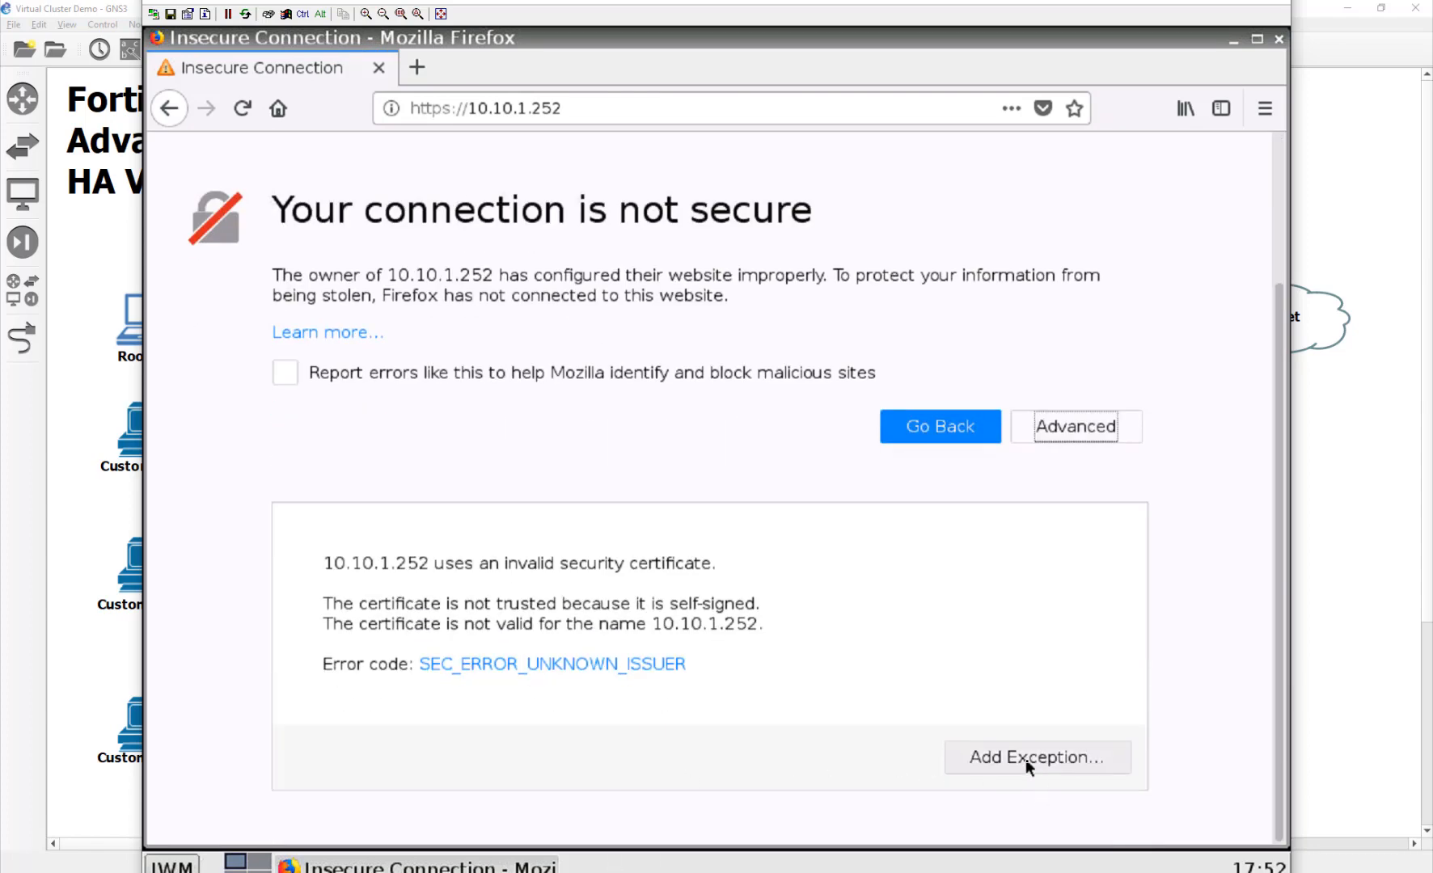
{"action": "left_click", "coordinate": [1025, 759]}
{"action": "left_click", "coordinate": [340, 638]}
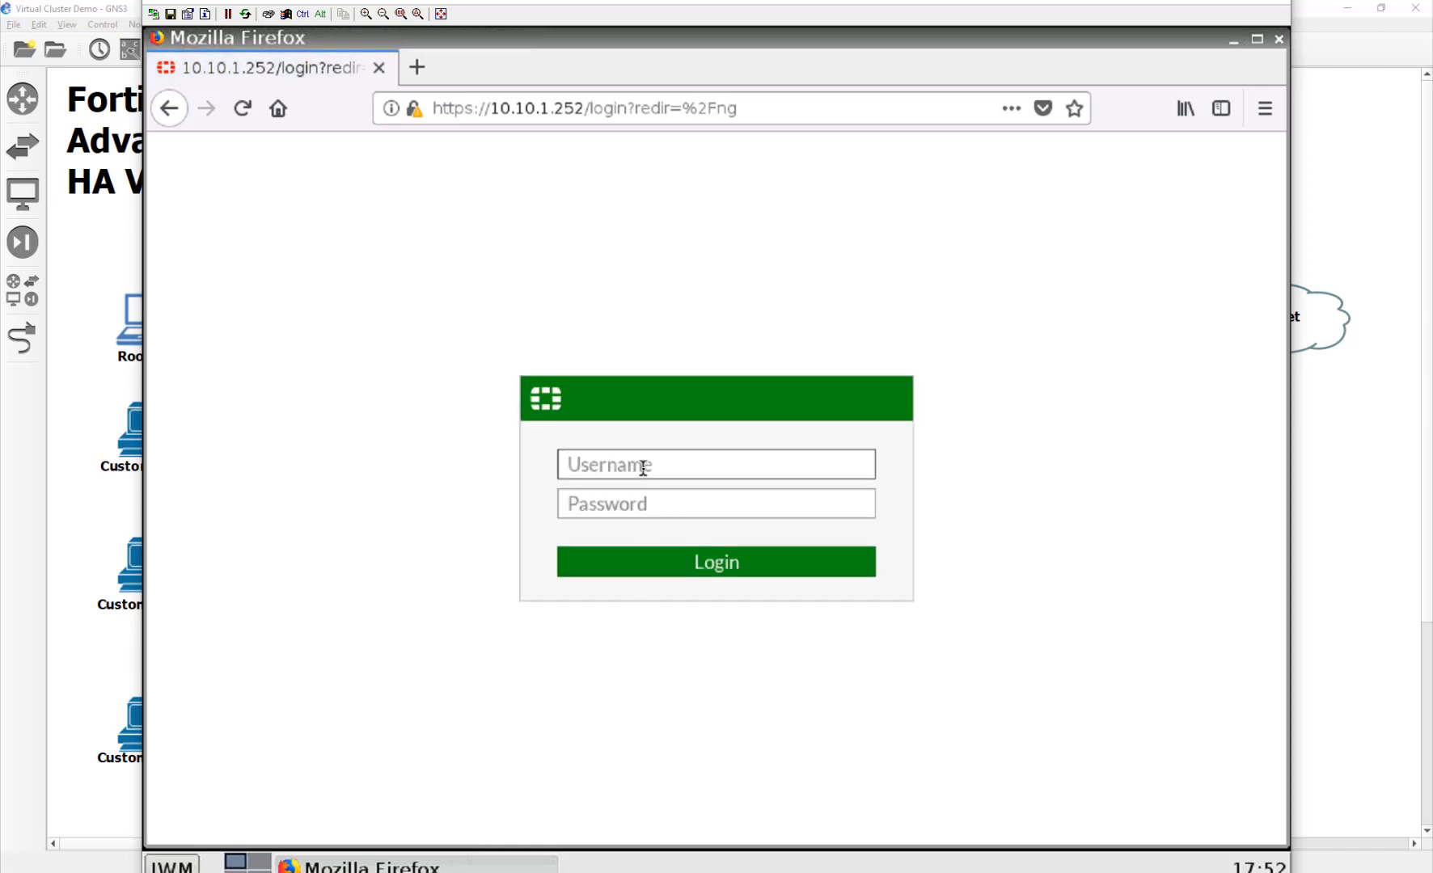
{"action": "type", "text": "admin"}
{"action": "key", "text": "Tab"}
{"action": "type", "text": "admin"}
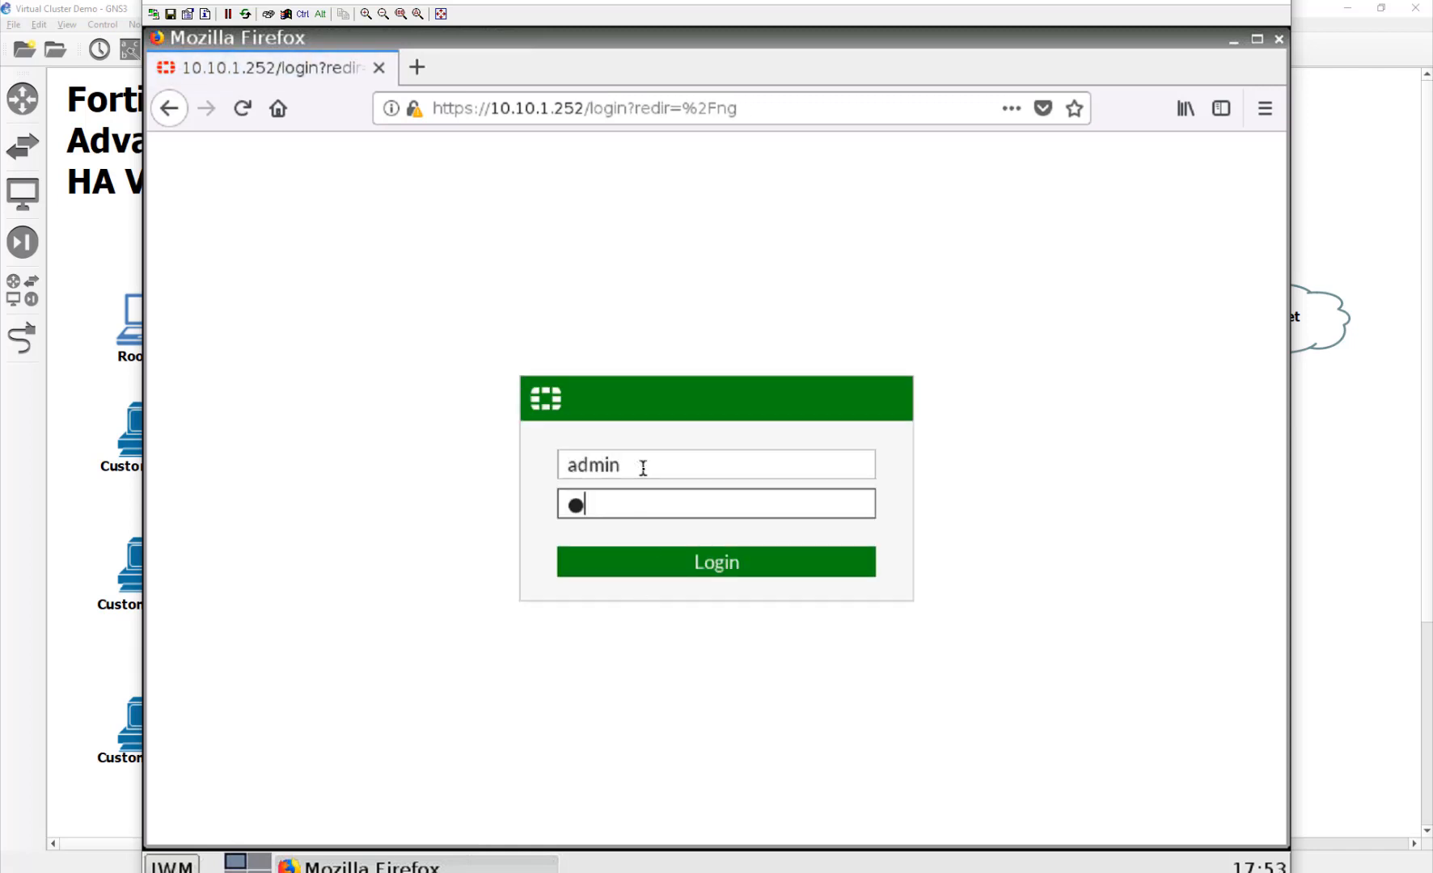
{"action": "type", "text": "123"}
{"action": "key", "text": "Return"}
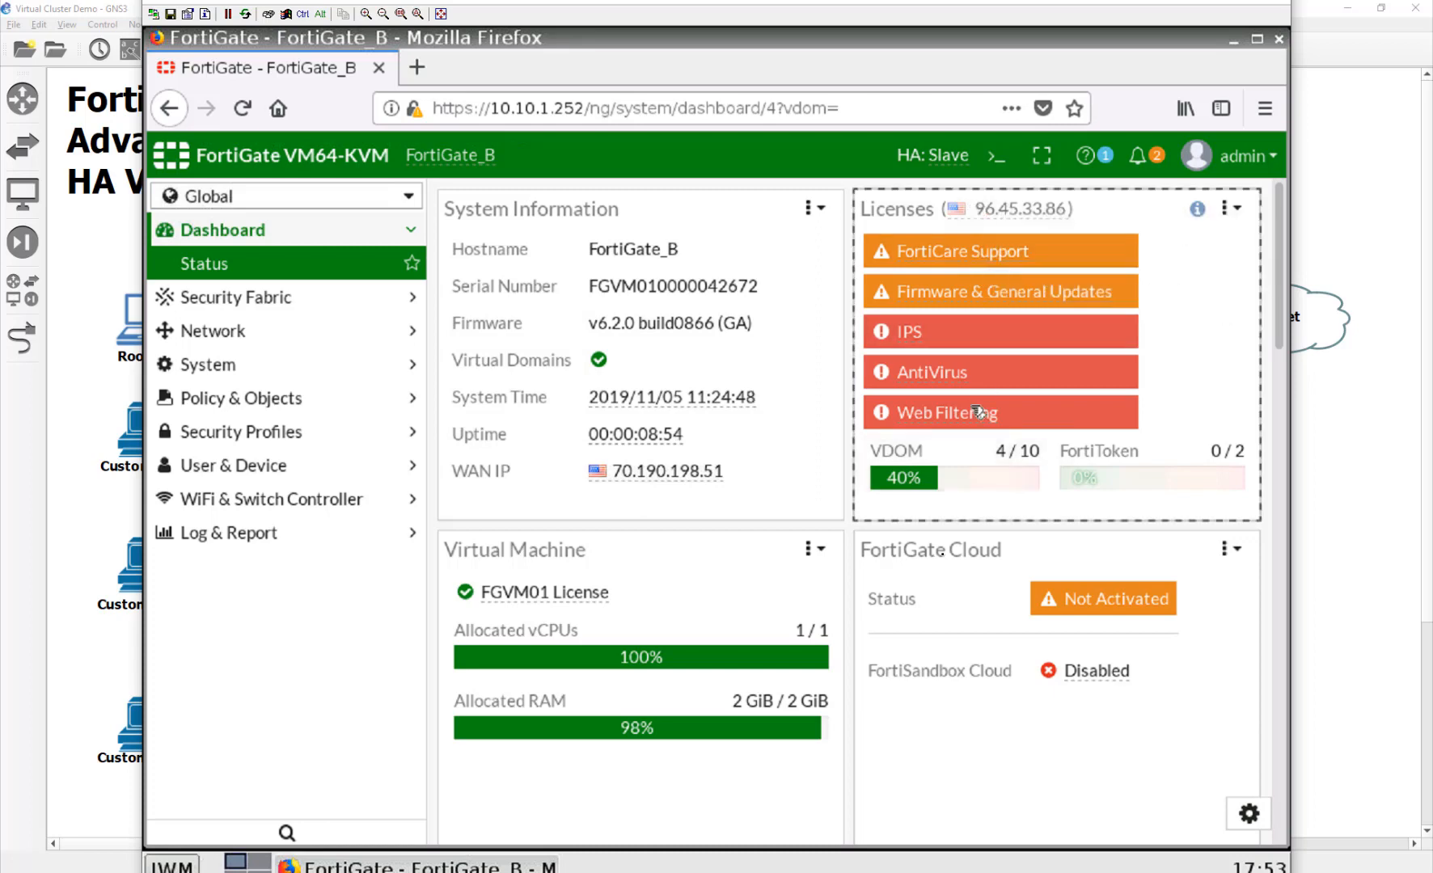
{"action": "left_click", "coordinate": [418, 67]}
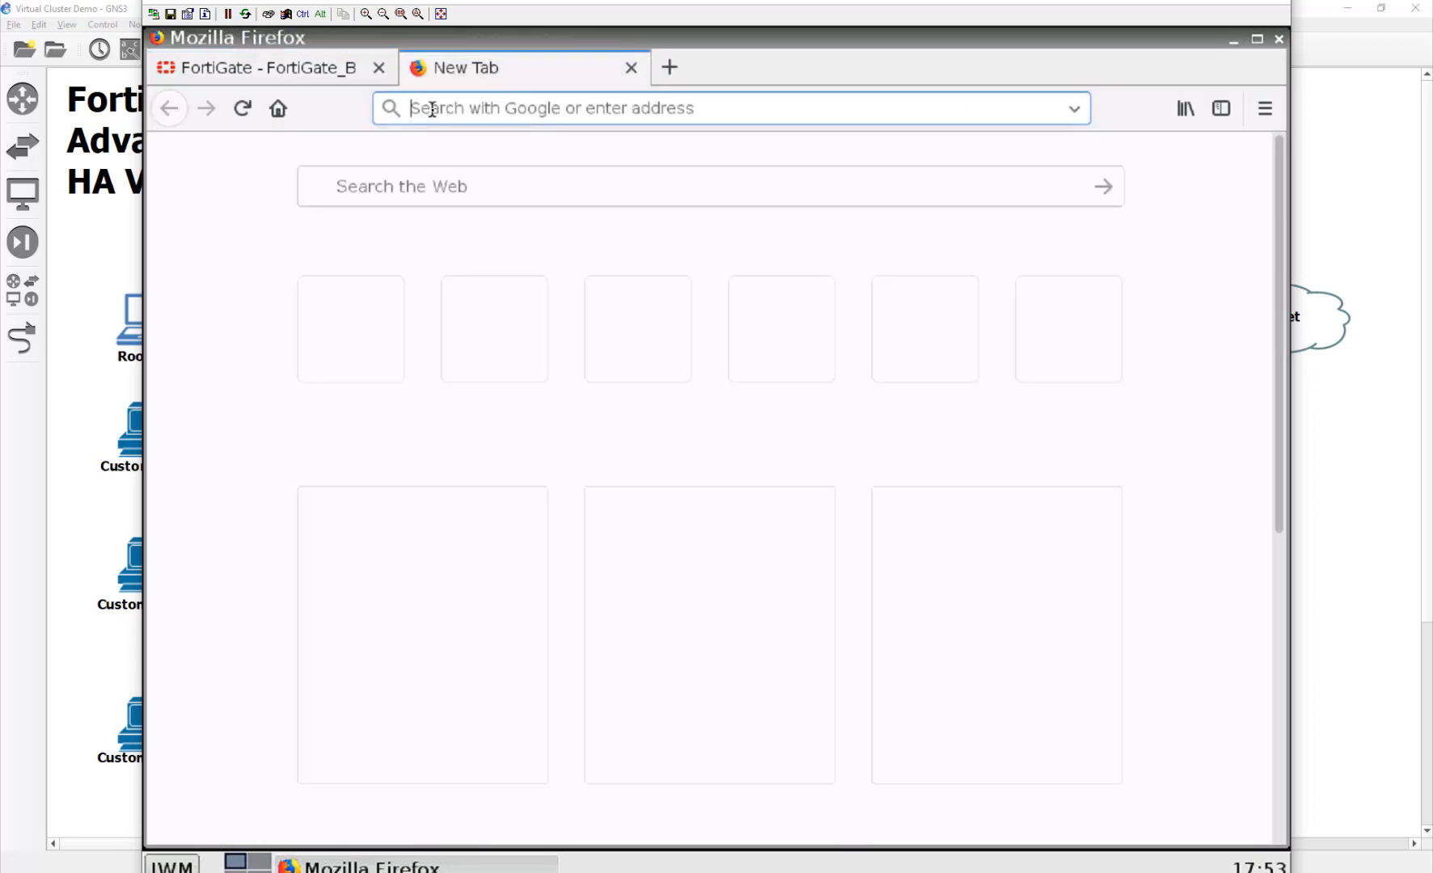
{"action": "type", "text": "10.10.1"}
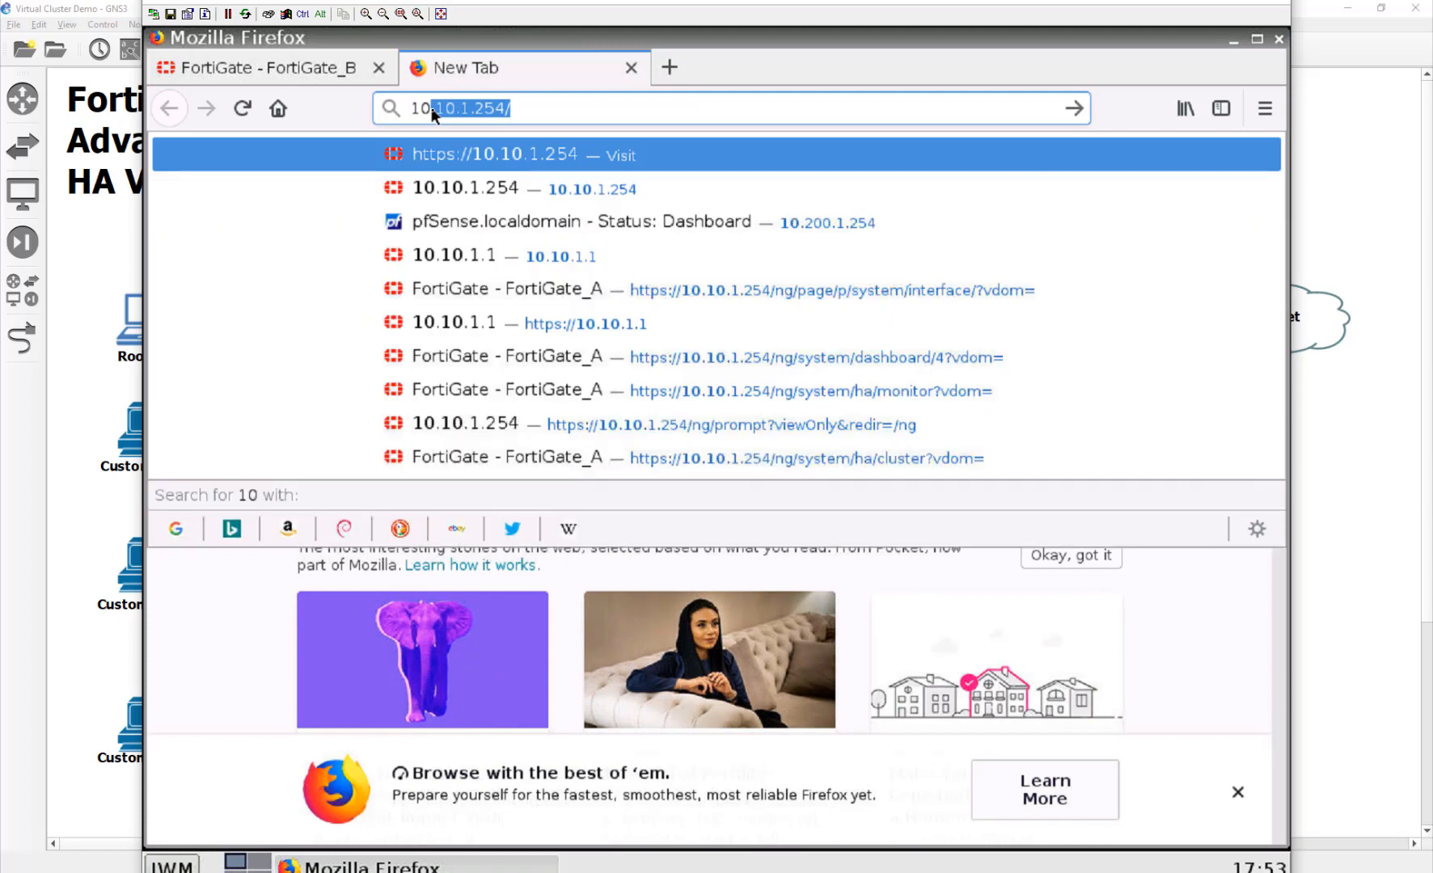
{"action": "type", "text": ".253"}
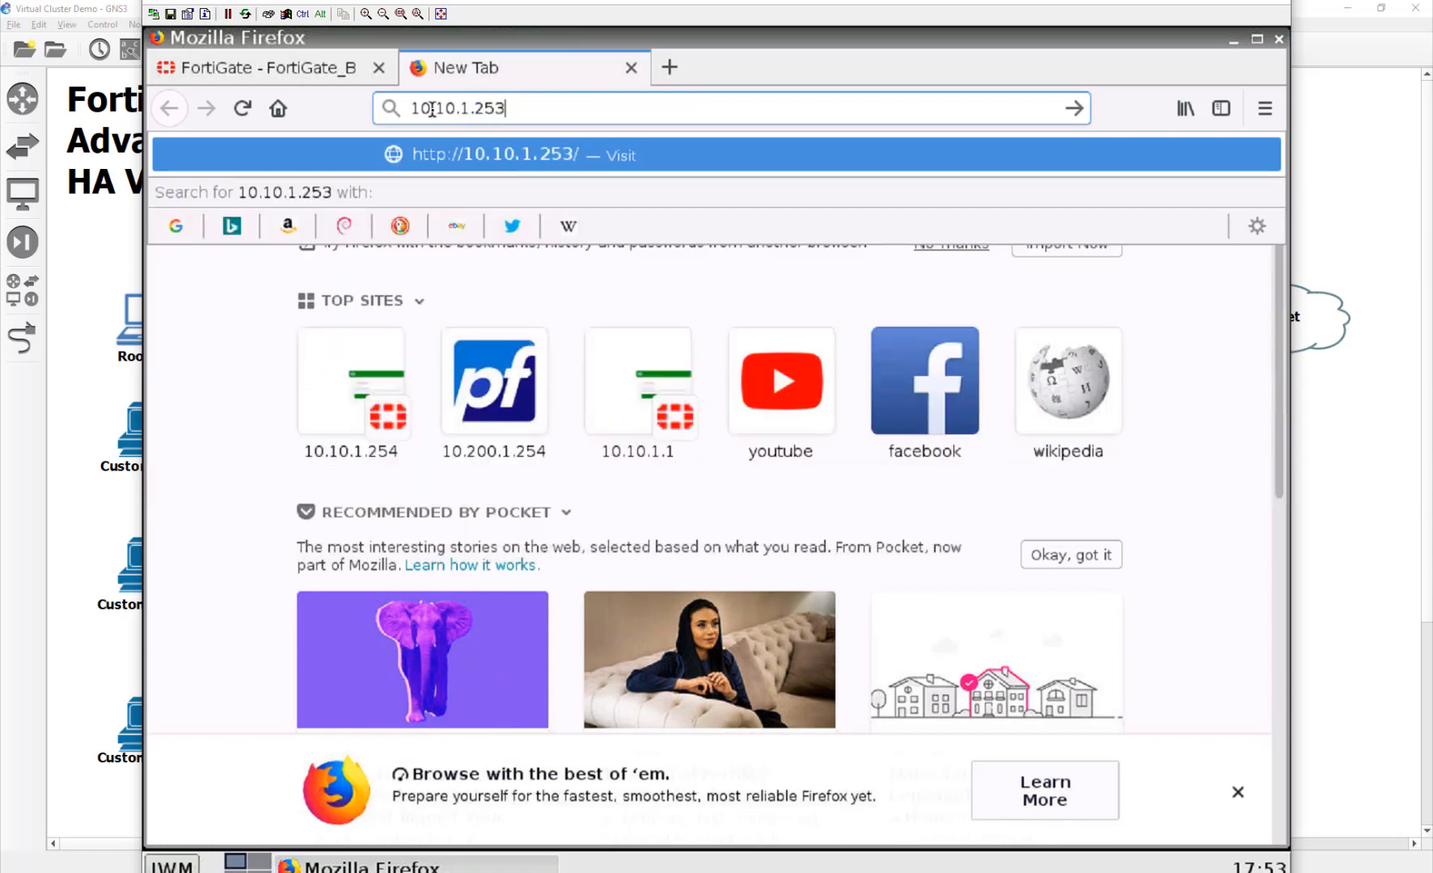
Step: Load 10.10.1.253, accept its certificate exception, and log in to FortiGate_A as admin
{"action": "key", "text": "Return"}
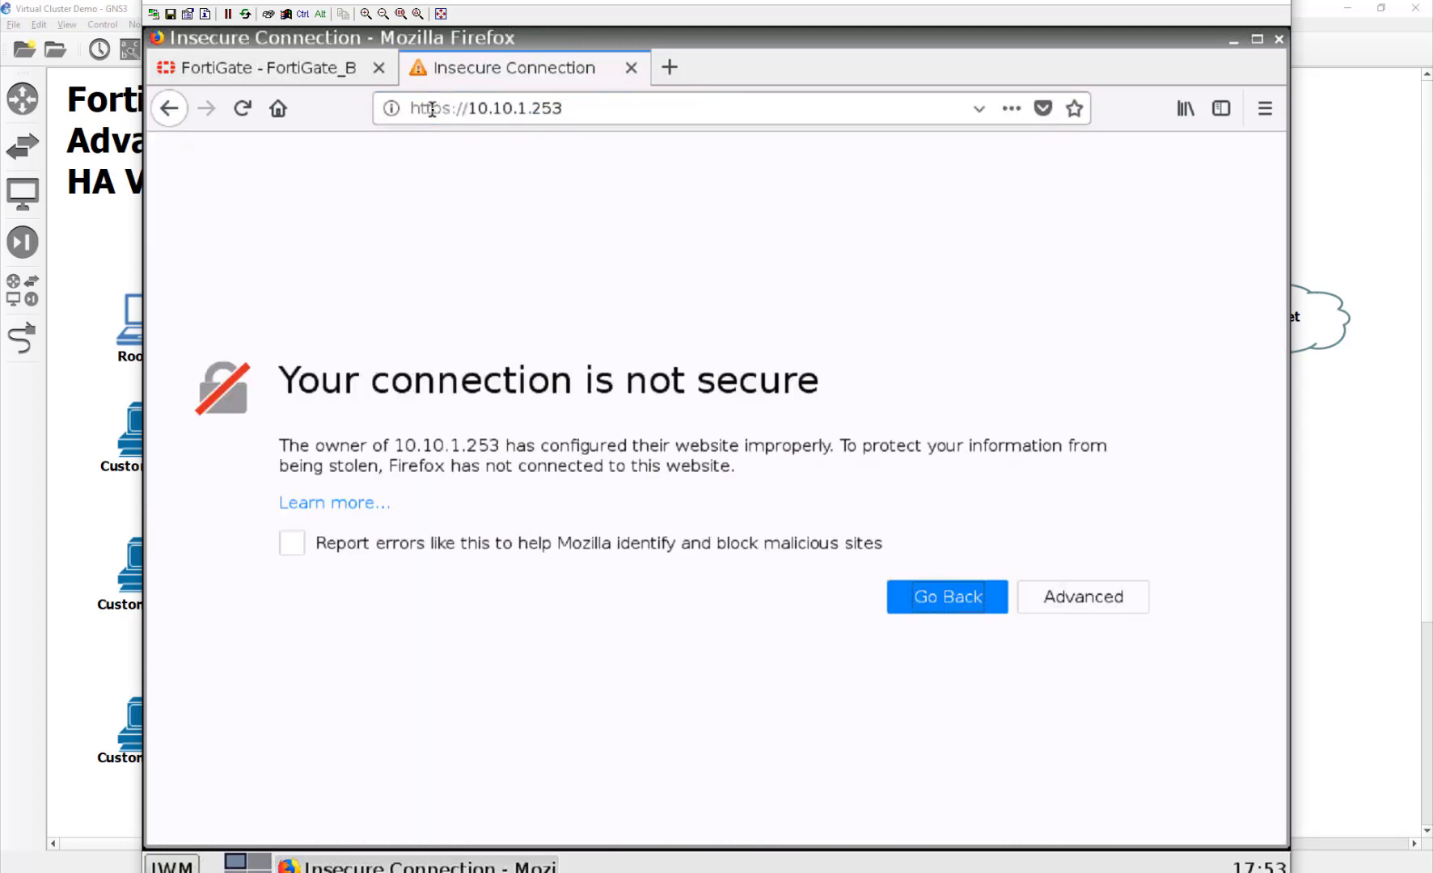
{"action": "left_click", "coordinate": [1081, 594]}
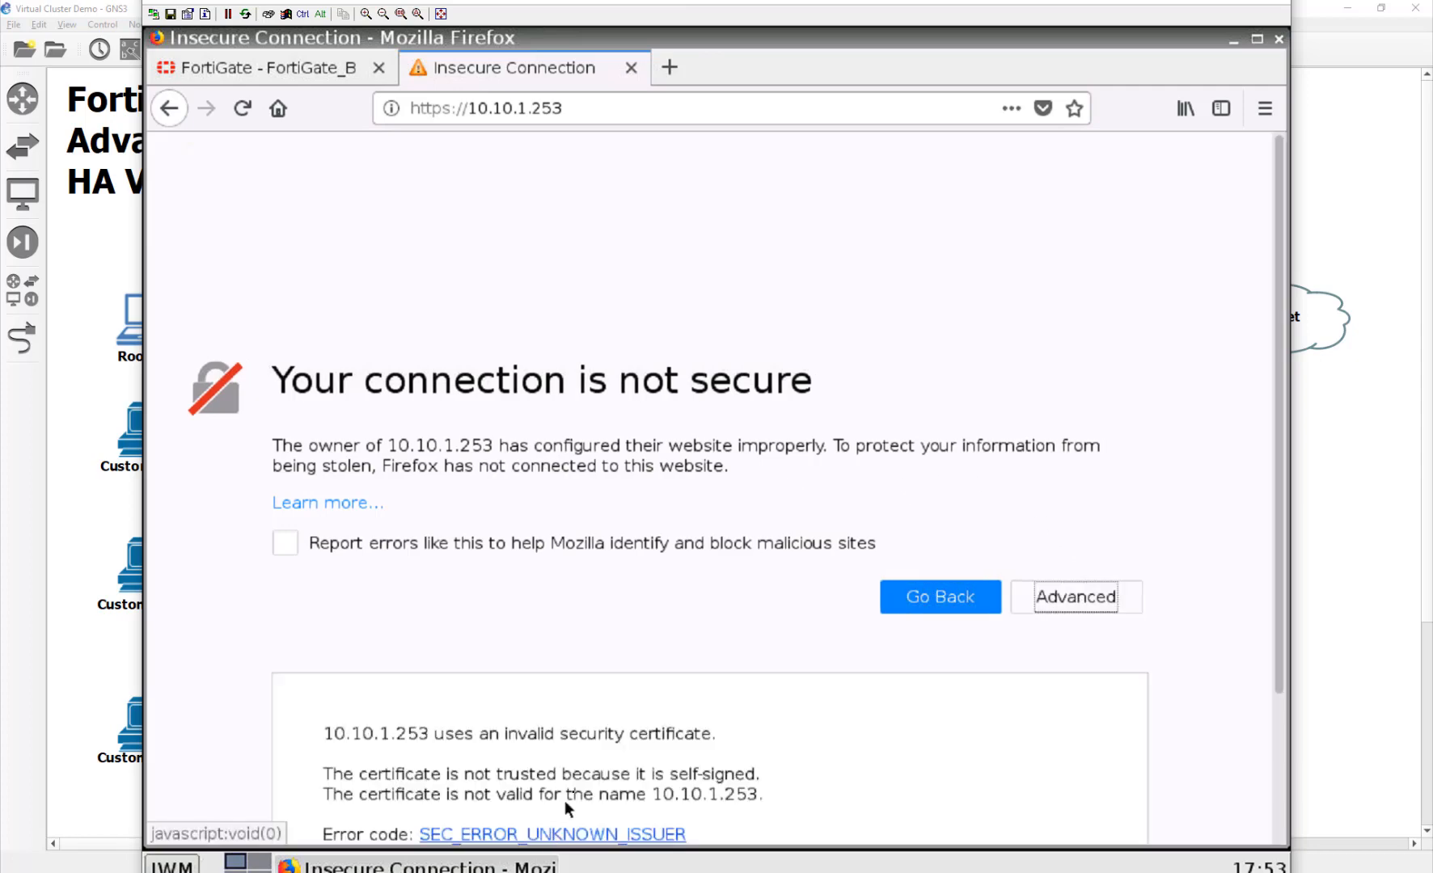
{"action": "scroll", "coordinate": [564, 813], "scroll_direction": "down", "scroll_amount": 3}
{"action": "left_click", "coordinate": [1023, 757]}
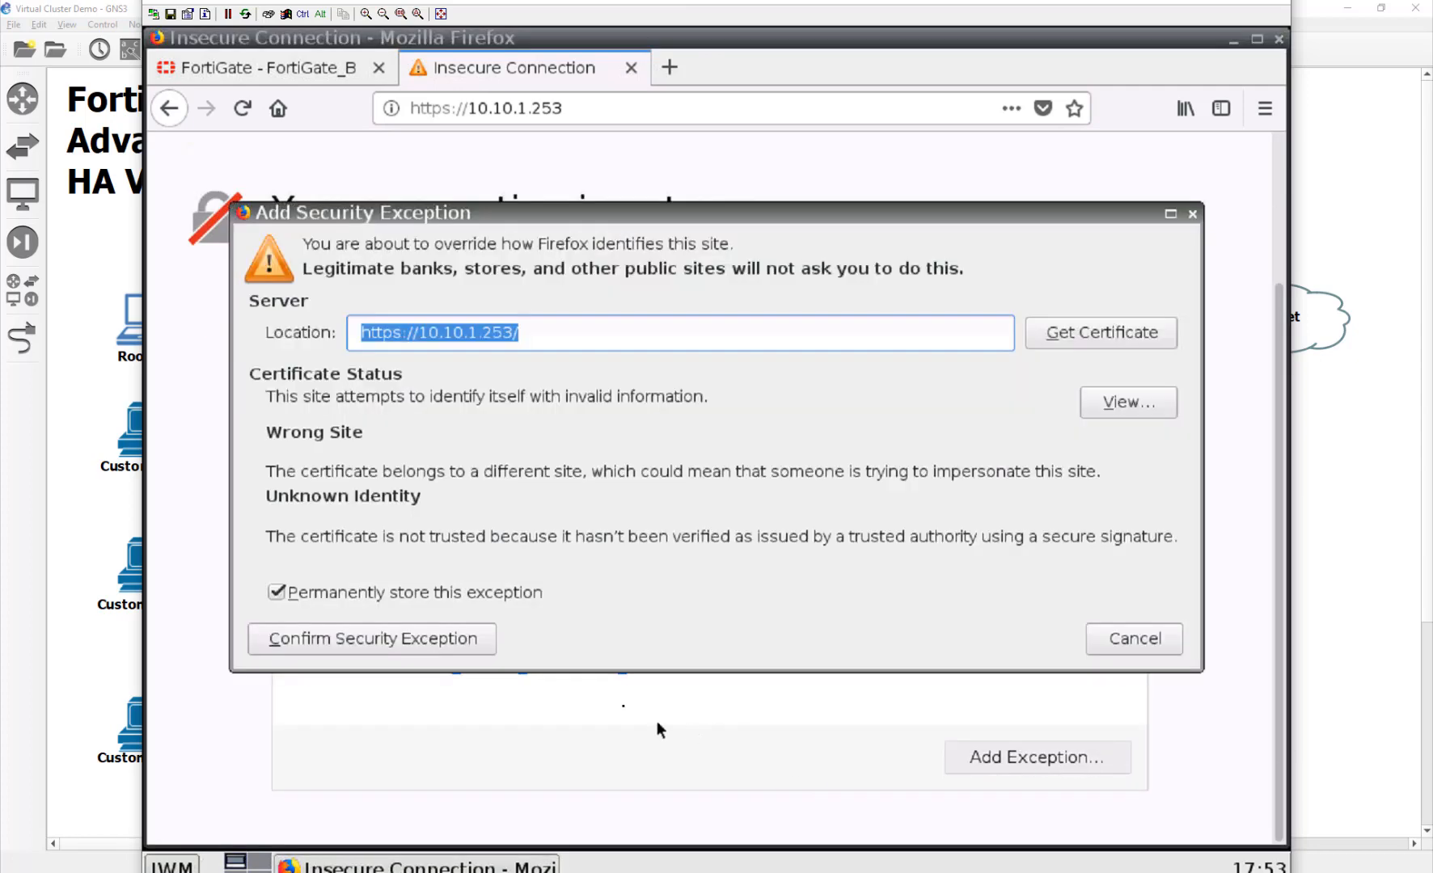
{"action": "left_click", "coordinate": [356, 643]}
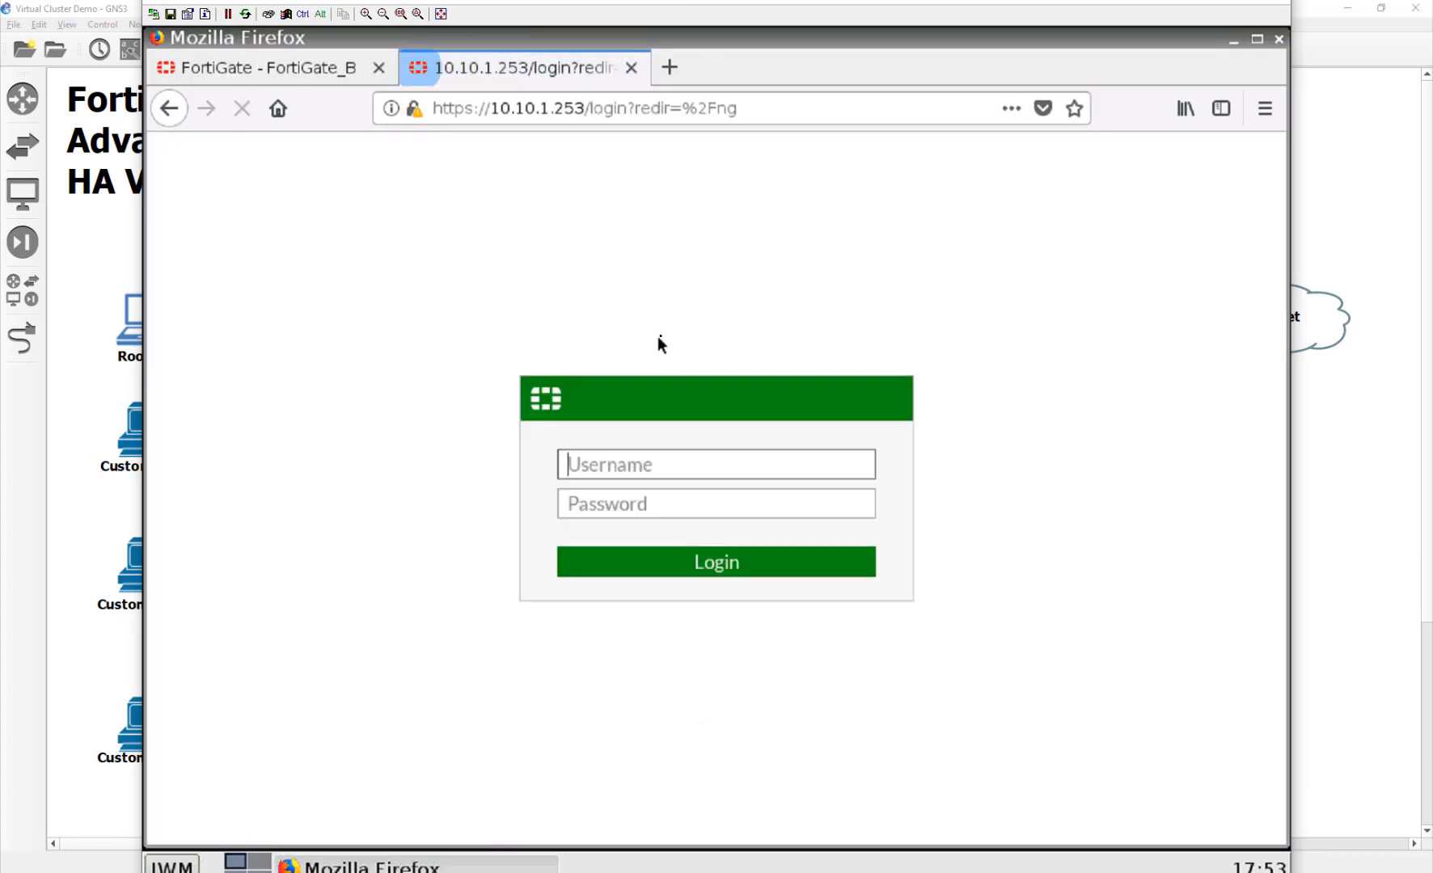
{"action": "type", "text": "admin"}
{"action": "key", "text": "Tab"}
{"action": "type", "text": "fortinet"}
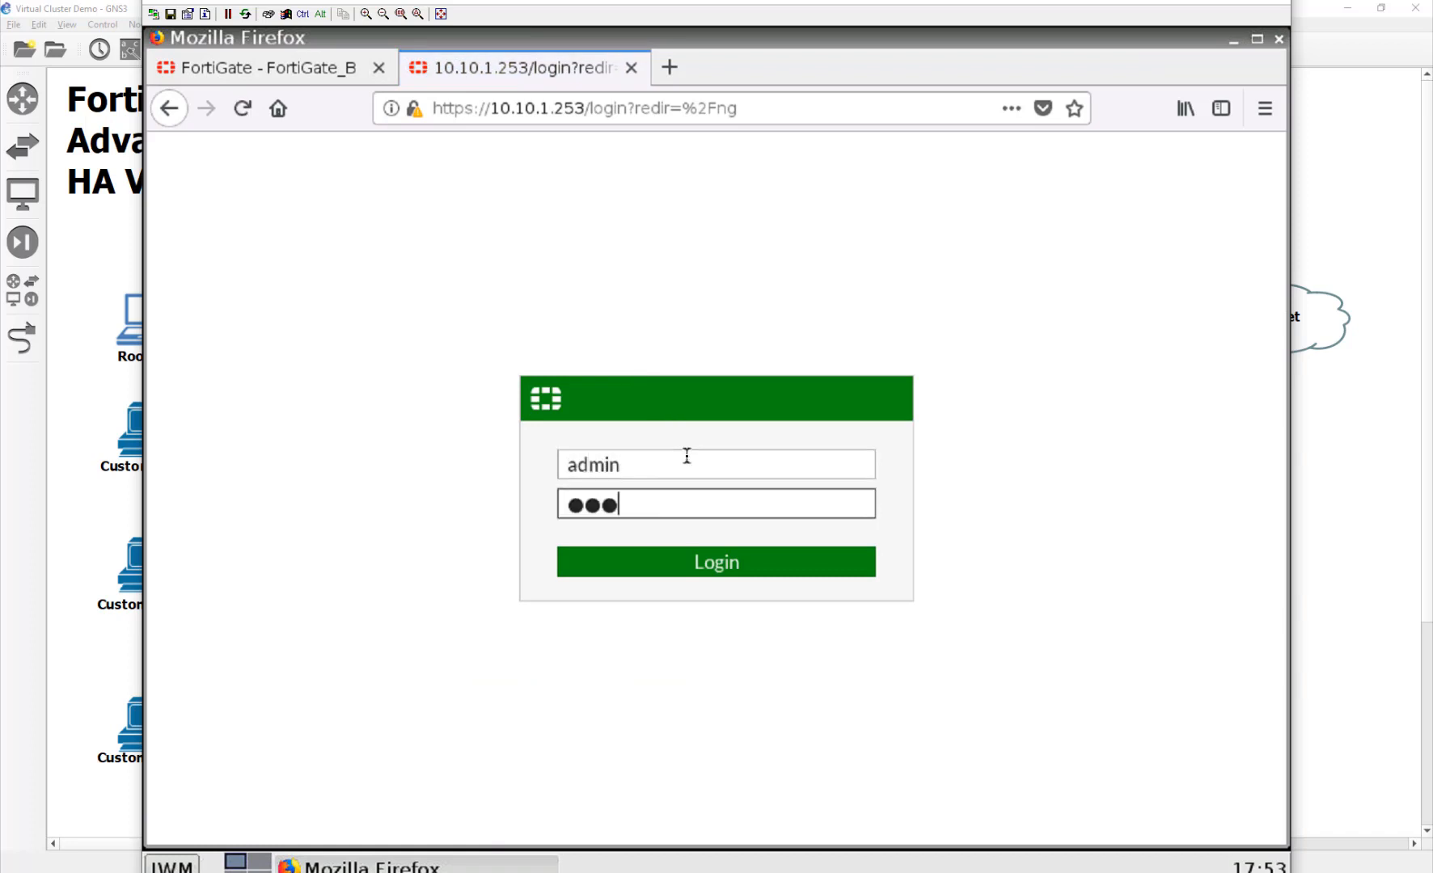
{"action": "key", "text": "Return"}
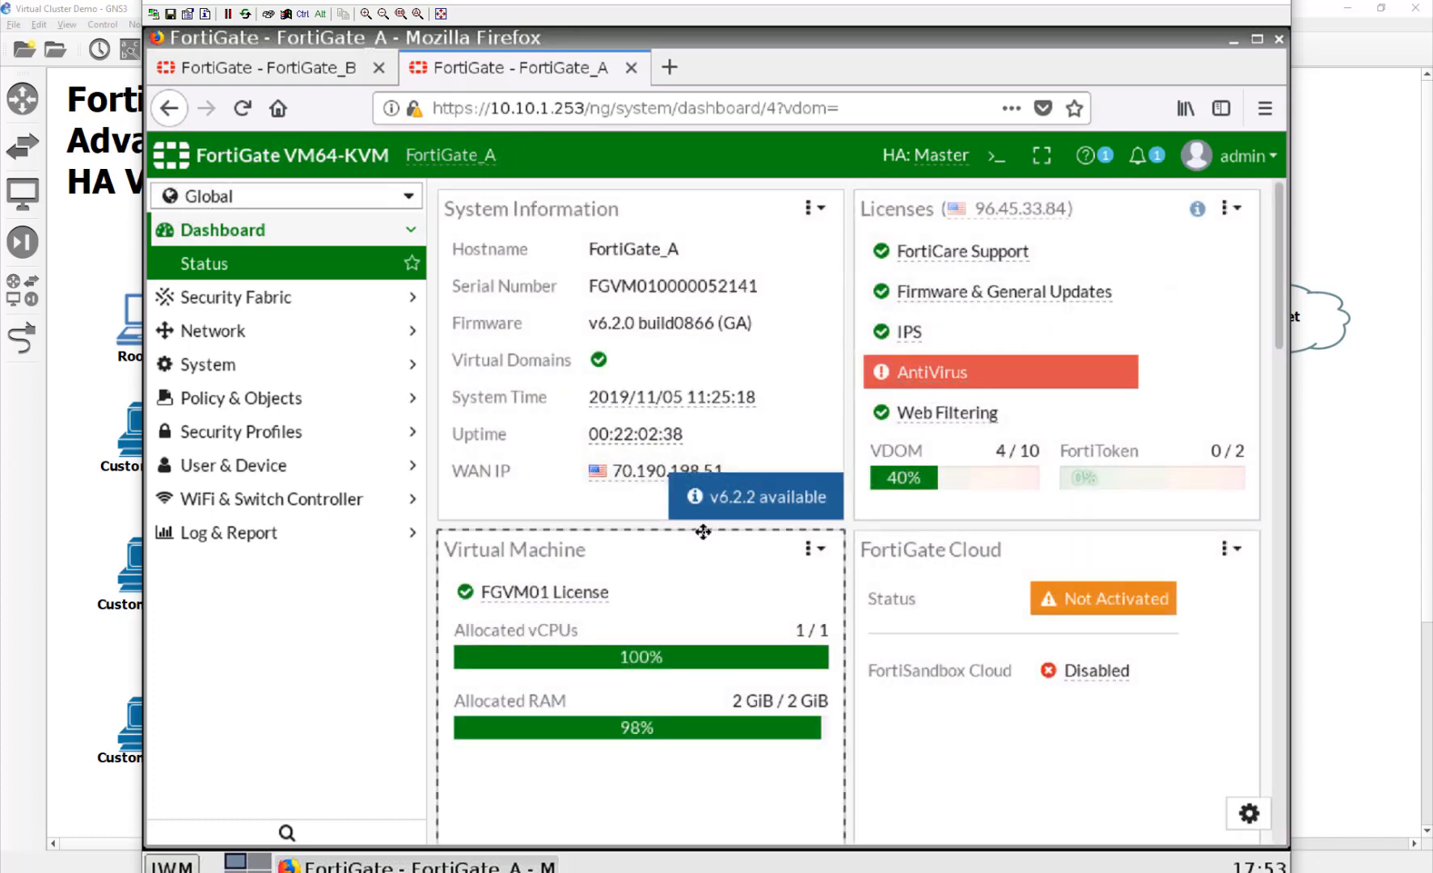
Step: Open a terminal on Root_PC and run a continuous 'ping google.com'
{"action": "left_click", "coordinate": [171, 865]}
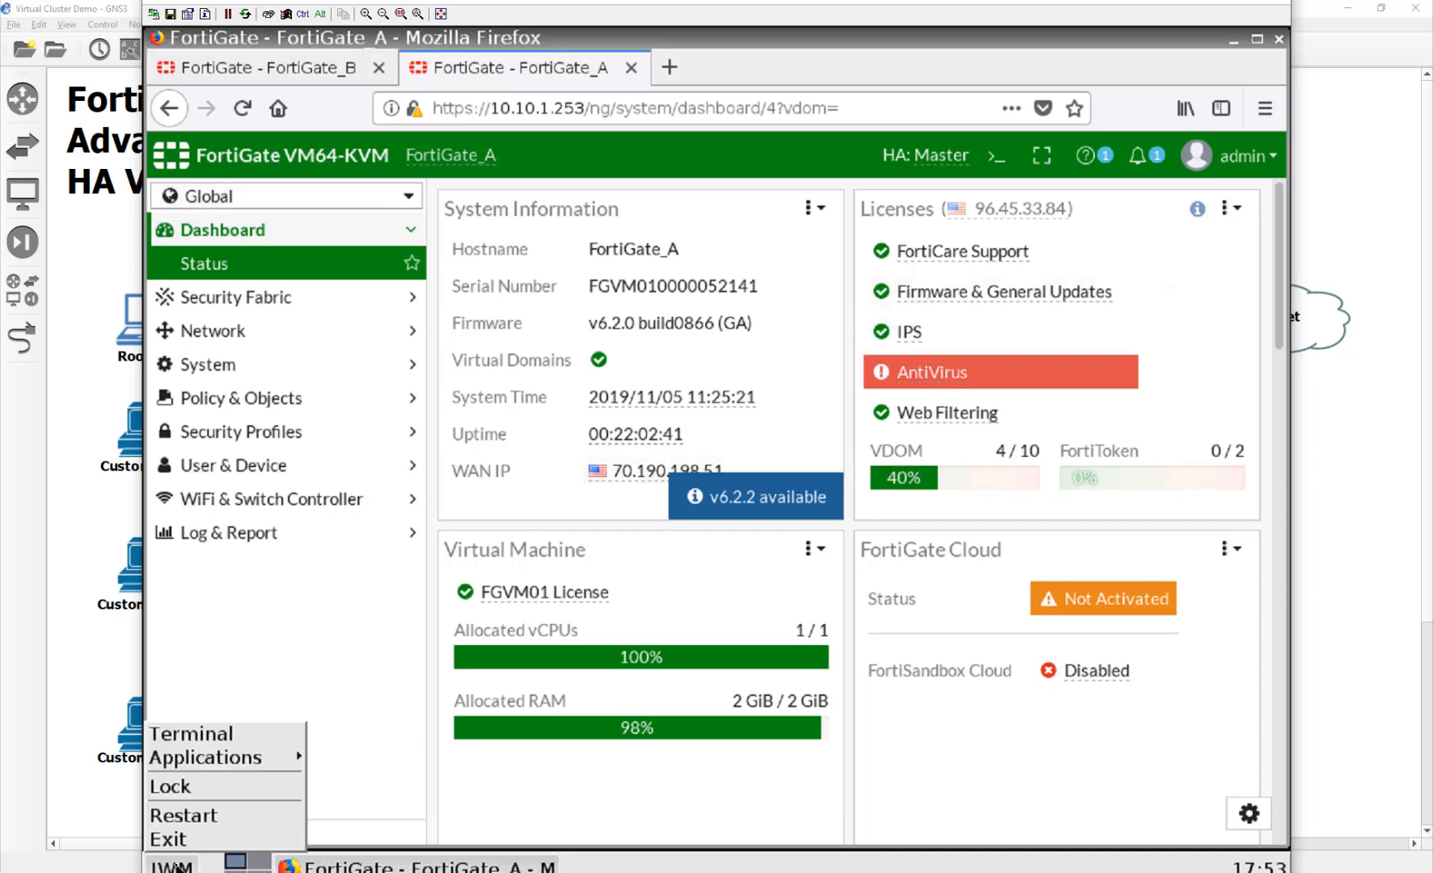
{"action": "left_click", "coordinate": [202, 733]}
{"action": "type", "text": "ping google.com"}
{"action": "key", "text": "Return"}
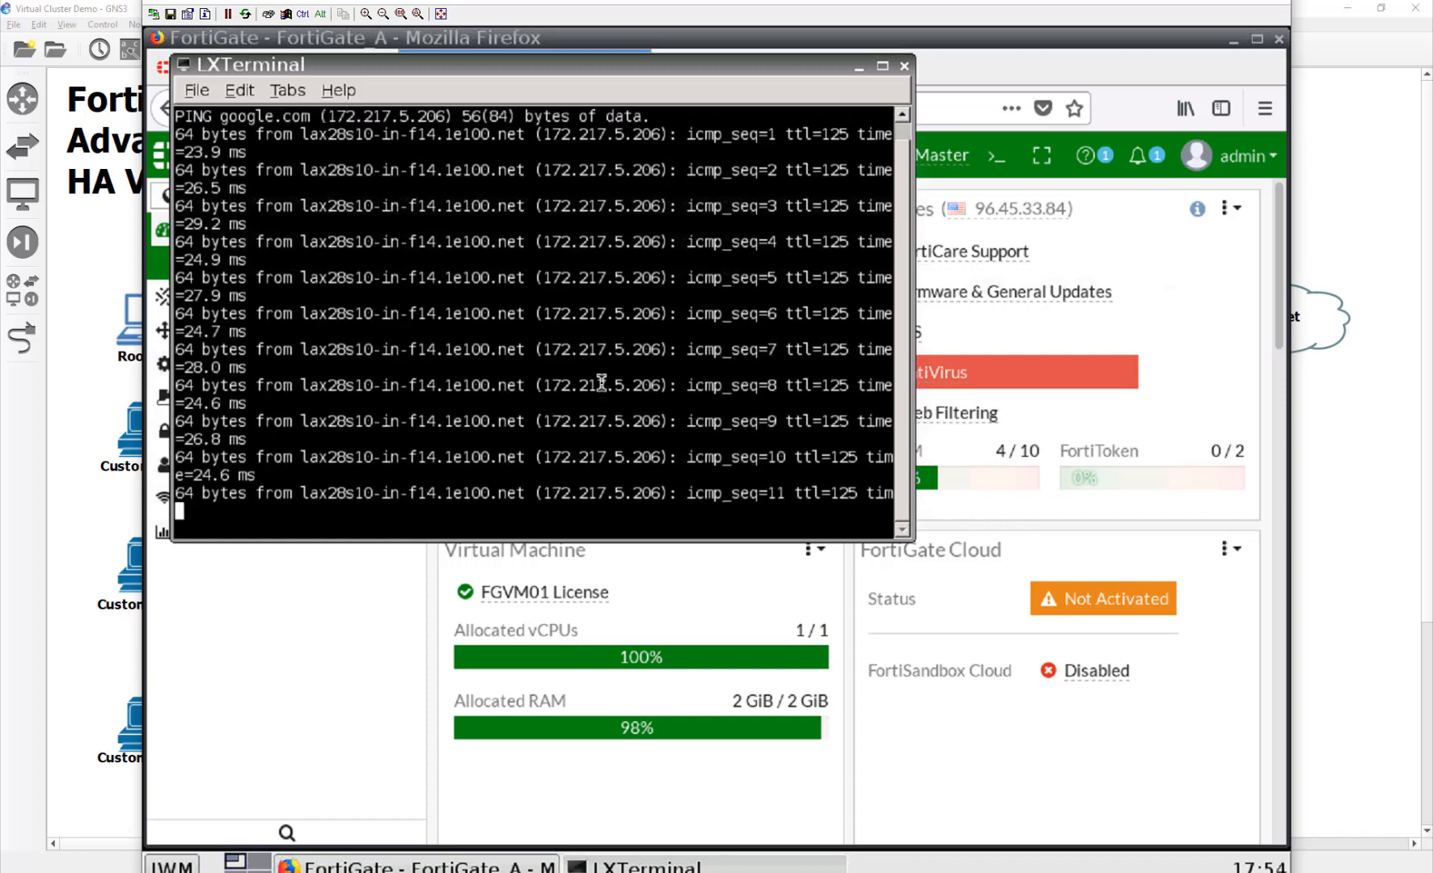
{"action": "left_click", "coordinate": [81, 378]}
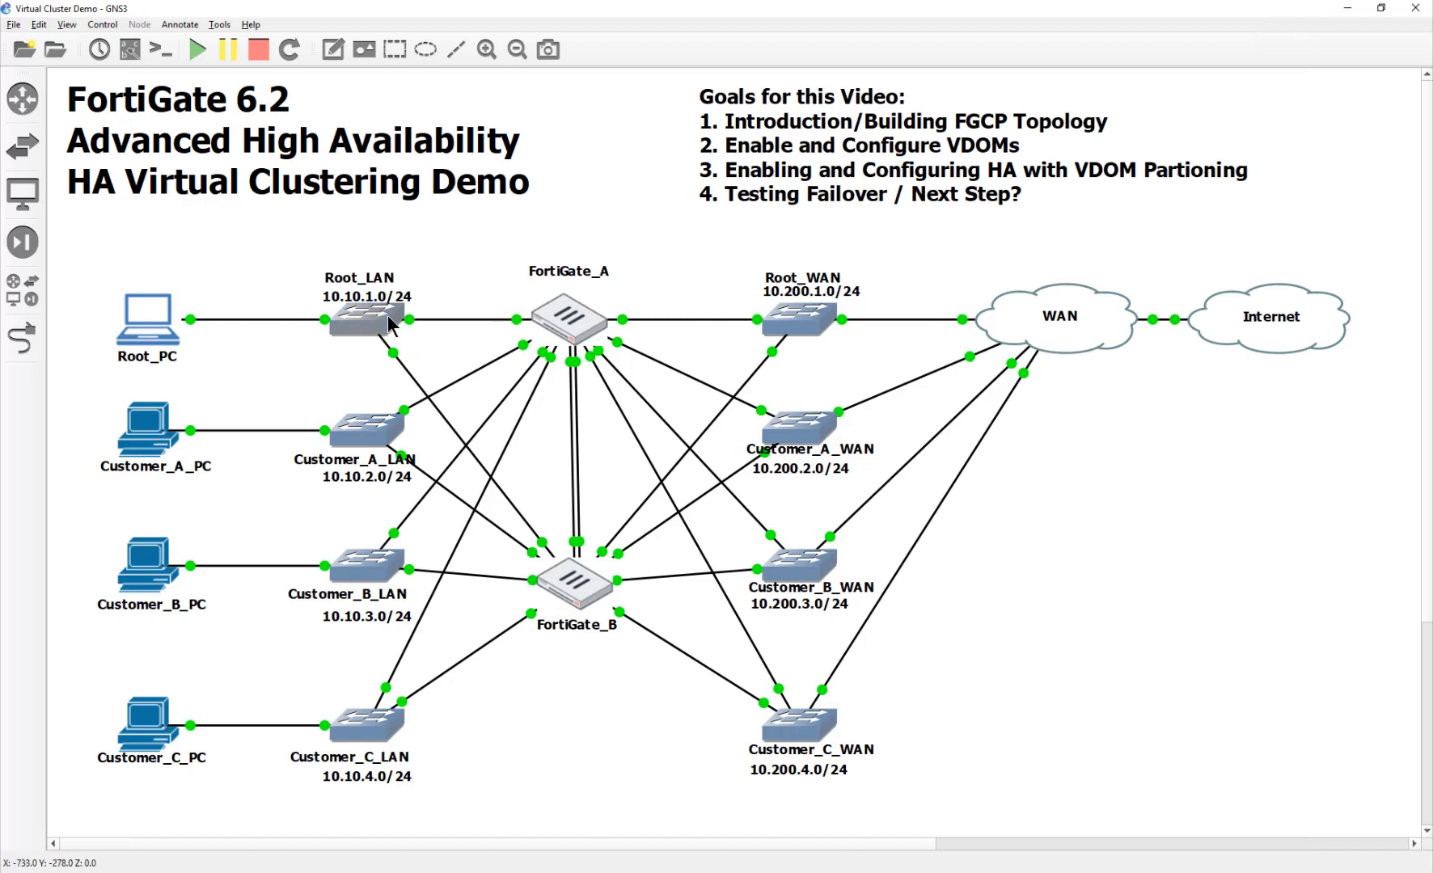
Step: Start a Wireshark capture on the Root_LAN–FortiGate_A link, skipping the update prompt
{"action": "right_click", "coordinate": [488, 320]}
{"action": "left_click", "coordinate": [493, 326]}
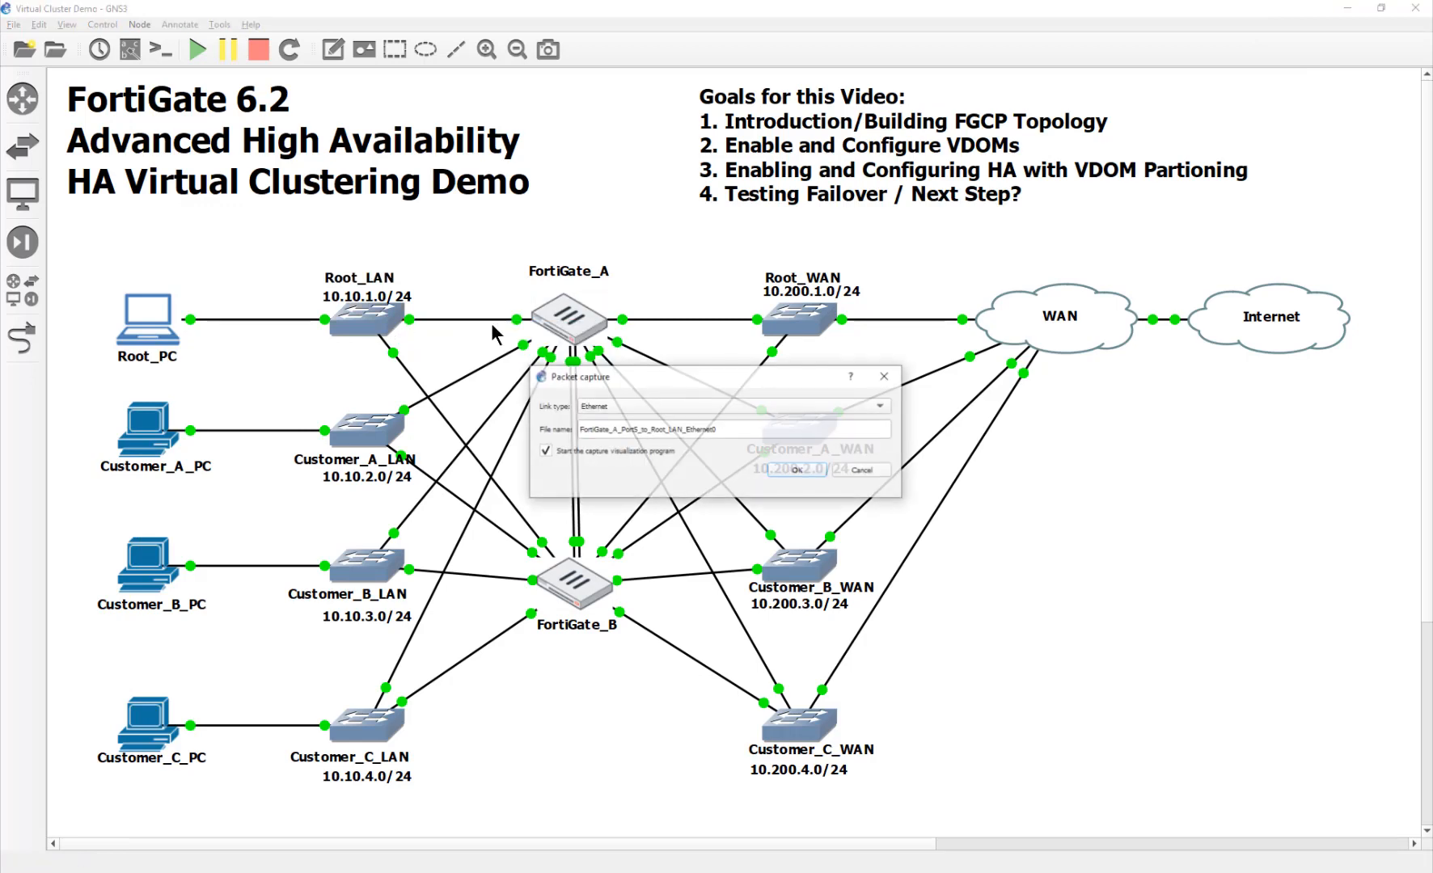
{"action": "left_click", "coordinate": [801, 469]}
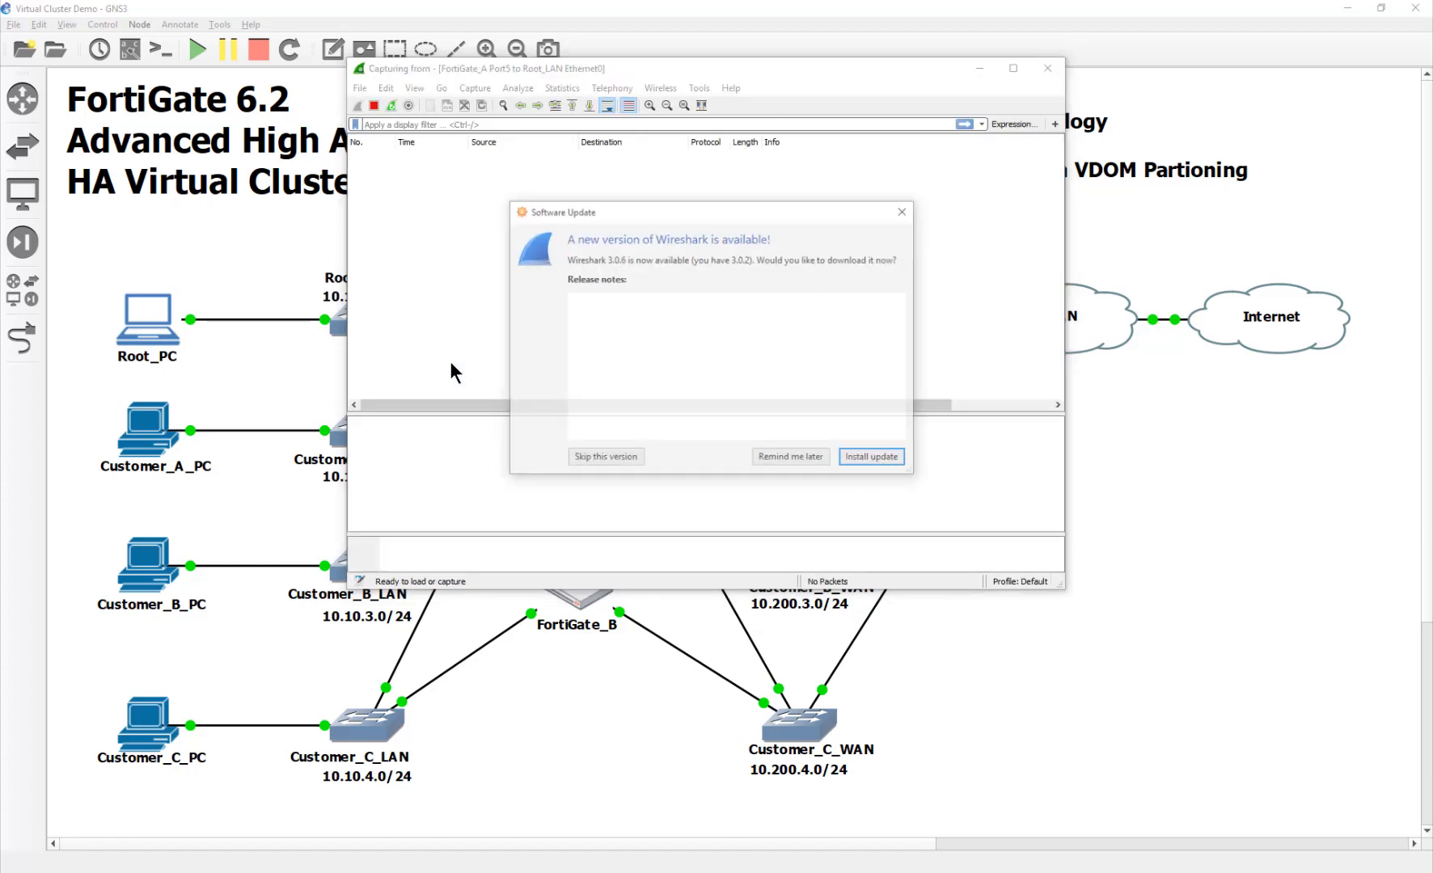
{"action": "left_click", "coordinate": [602, 460]}
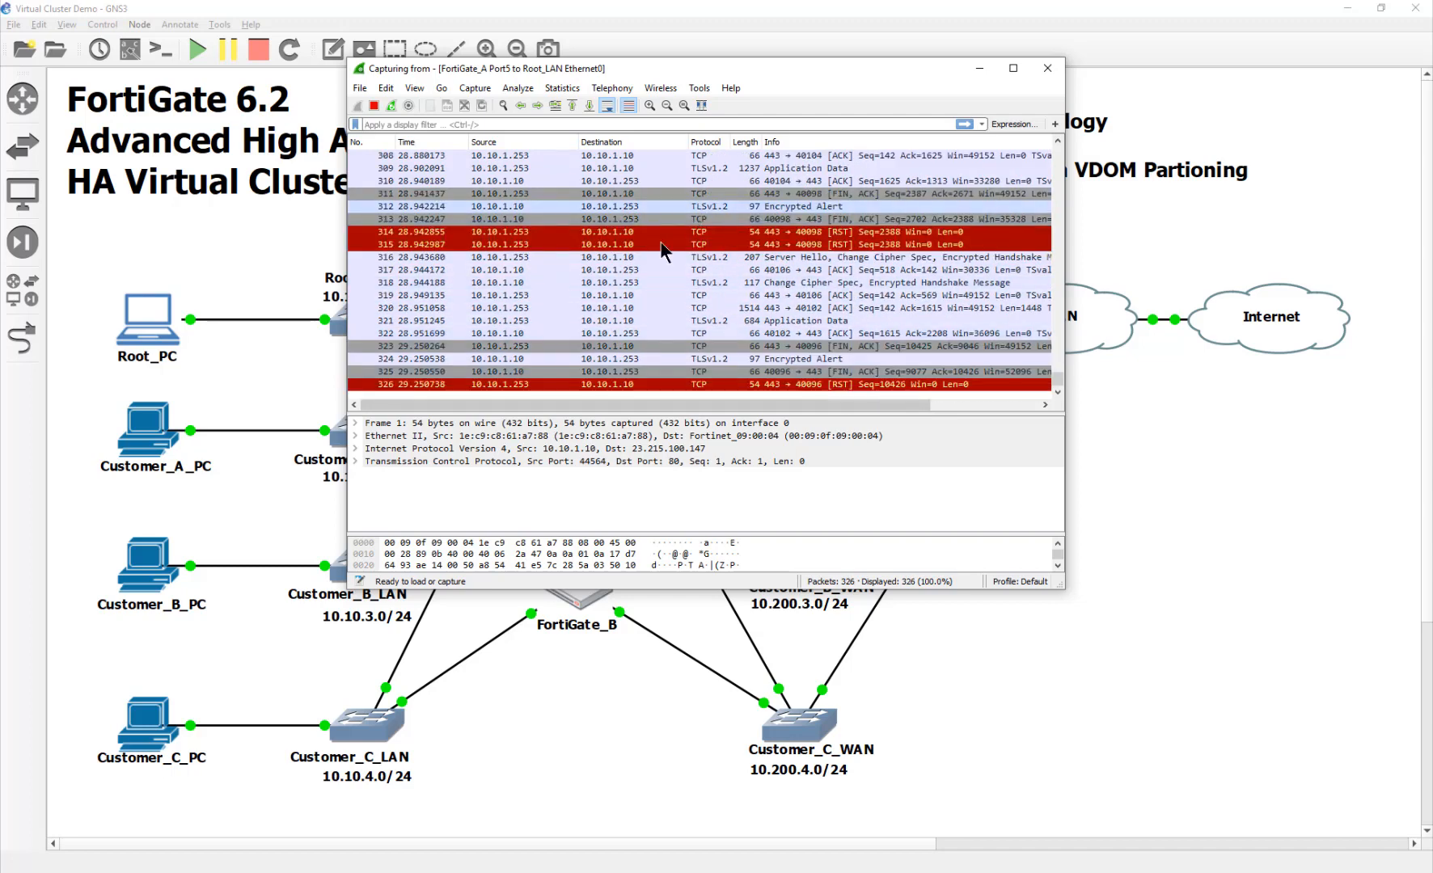
{"action": "left_click", "coordinate": [575, 739]}
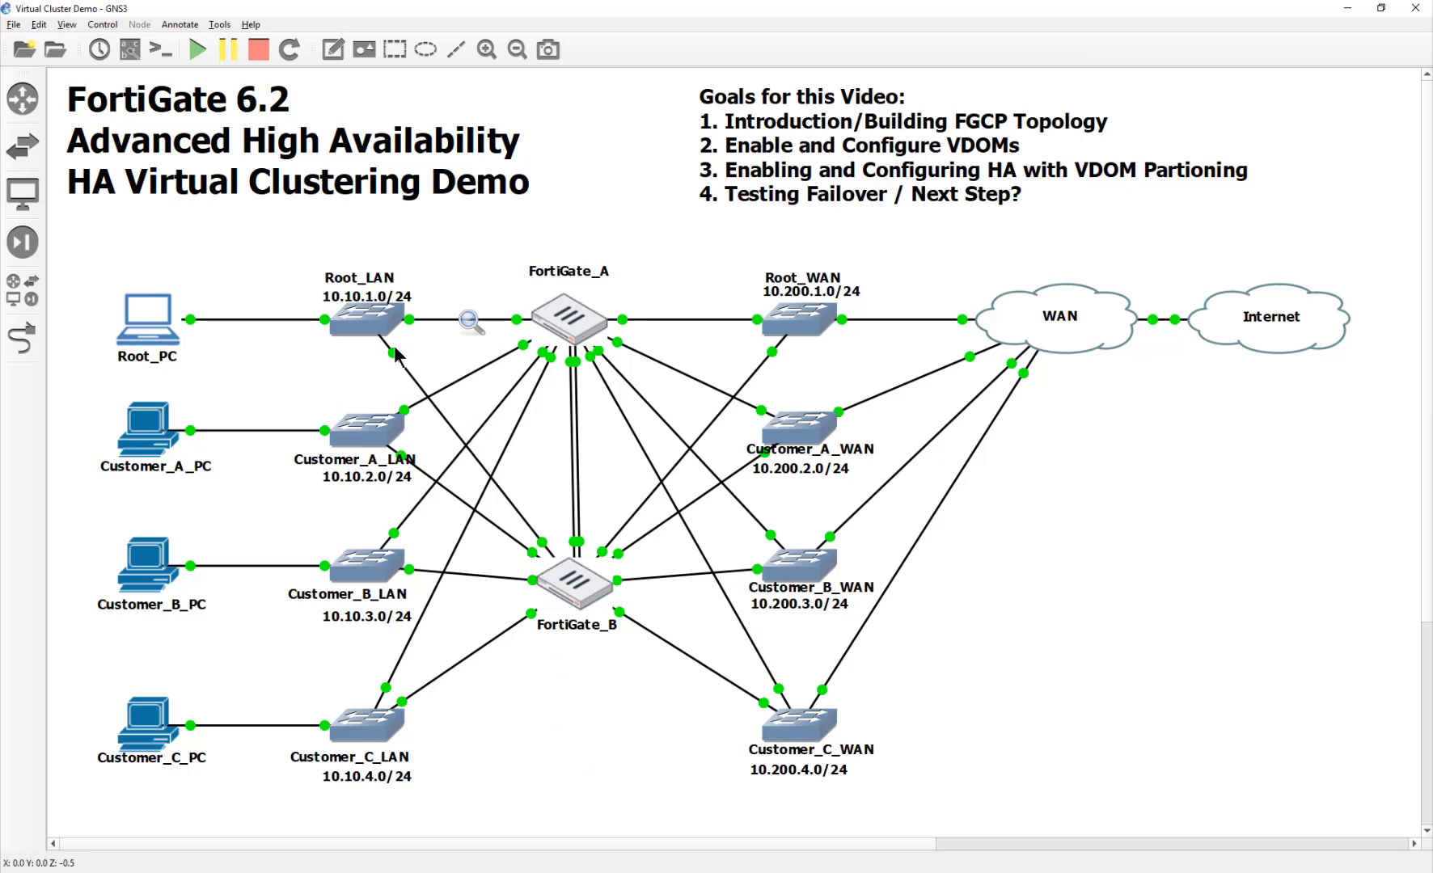
Step: Start a Wireshark capture on the Root_LAN–FortiGate_B link and review the TLS packets between 10.10.1.10 and 10.10.1.252
{"action": "right_click", "coordinate": [453, 434]}
{"action": "left_click", "coordinate": [462, 442]}
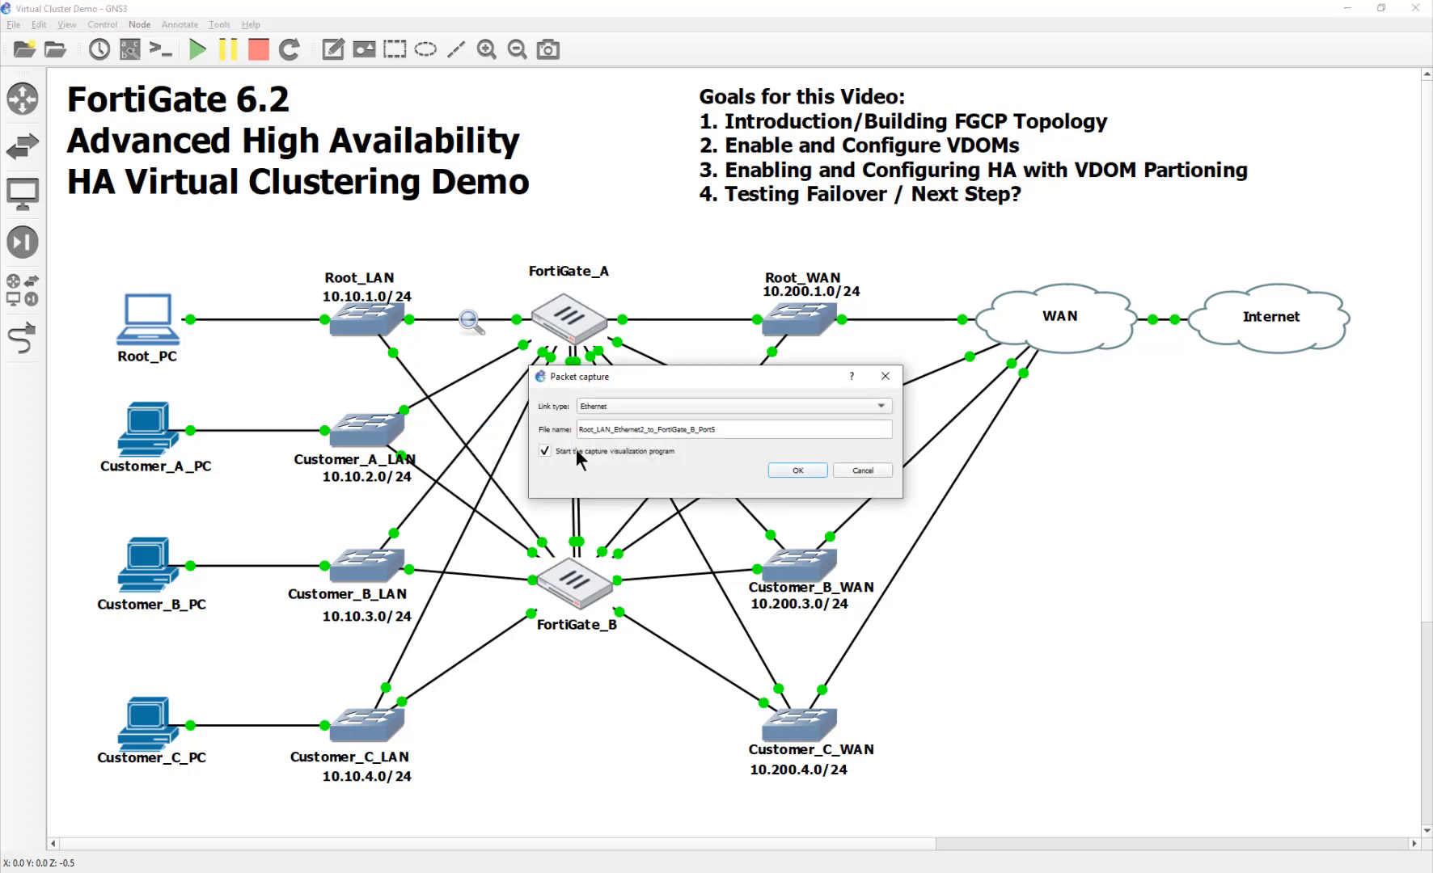
{"action": "left_click", "coordinate": [811, 467]}
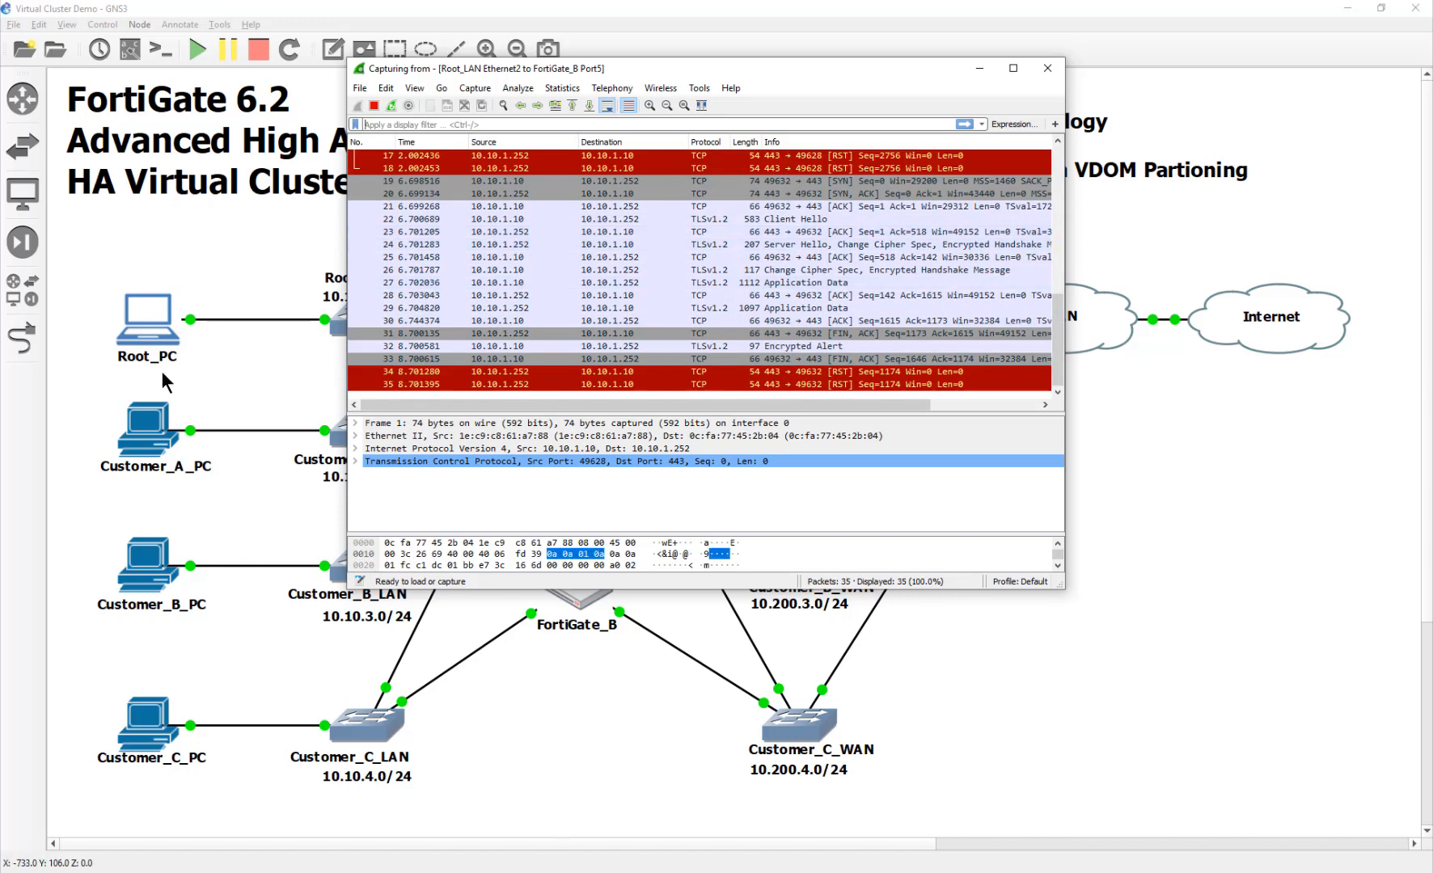
{"action": "left_click", "coordinate": [161, 327]}
Step: Open Root_PC's console, close the FortiGate_B dashboard tab, and move the capture window aside
{"action": "double_click", "coordinate": [162, 328]}
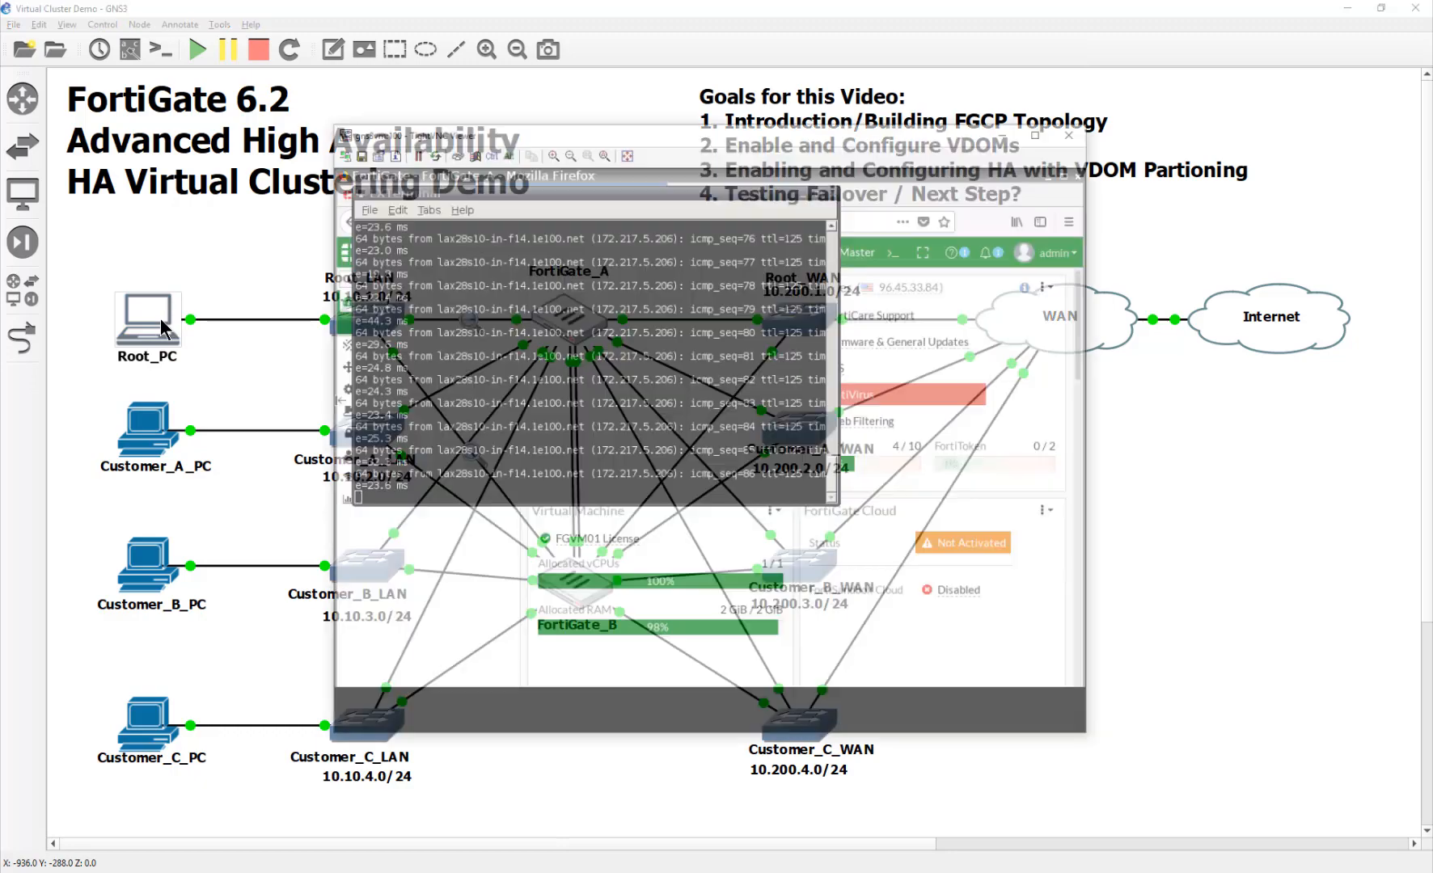
{"action": "left_click", "coordinate": [886, 543]}
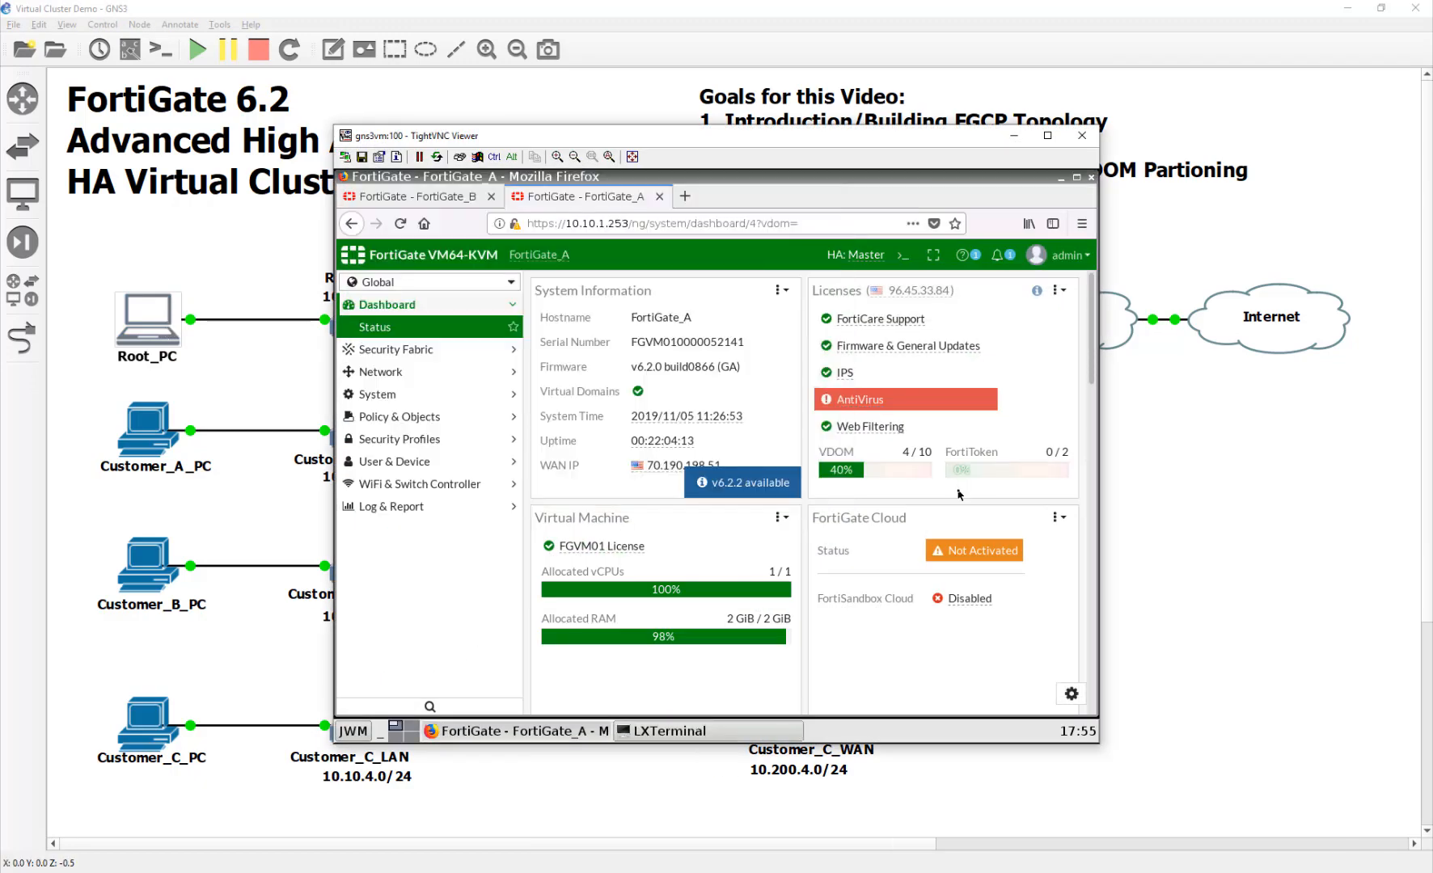
{"action": "left_click", "coordinate": [448, 200]}
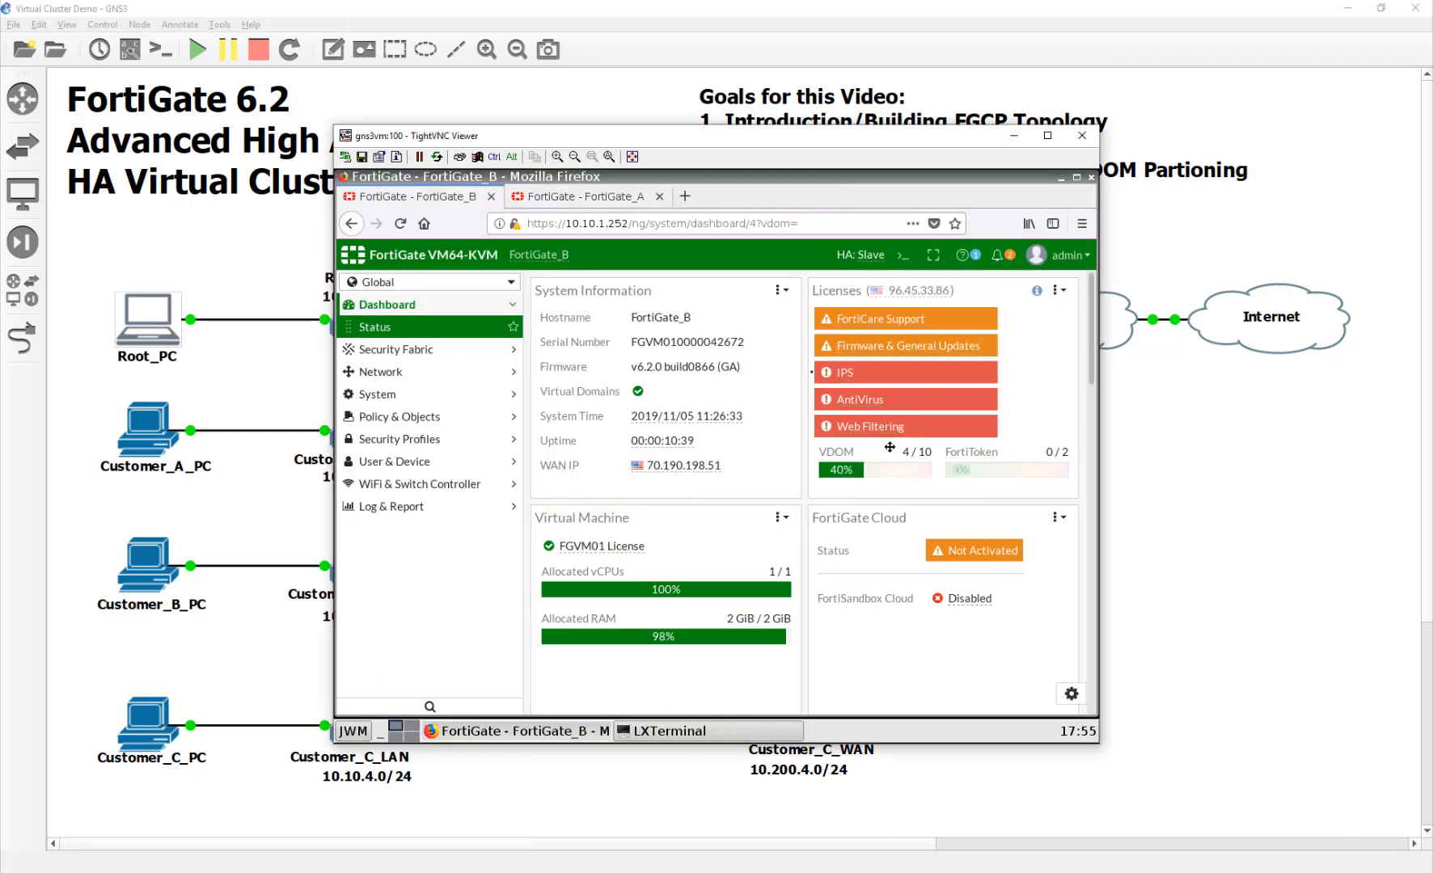
{"action": "left_click", "coordinate": [492, 197]}
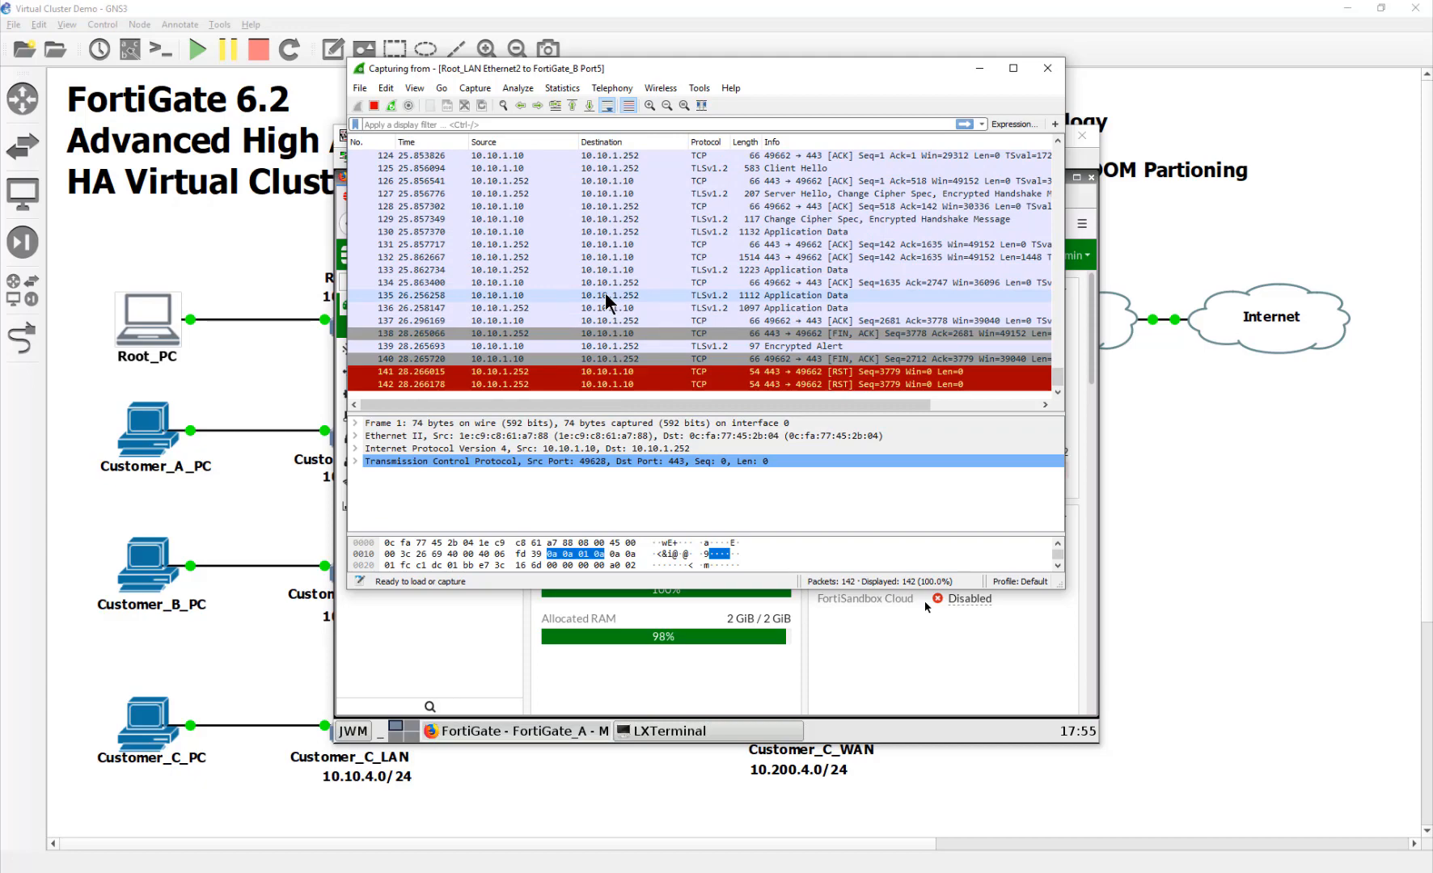
{"action": "left_click_drag", "start_coordinate": [596, 69], "coordinate": [765, 125]}
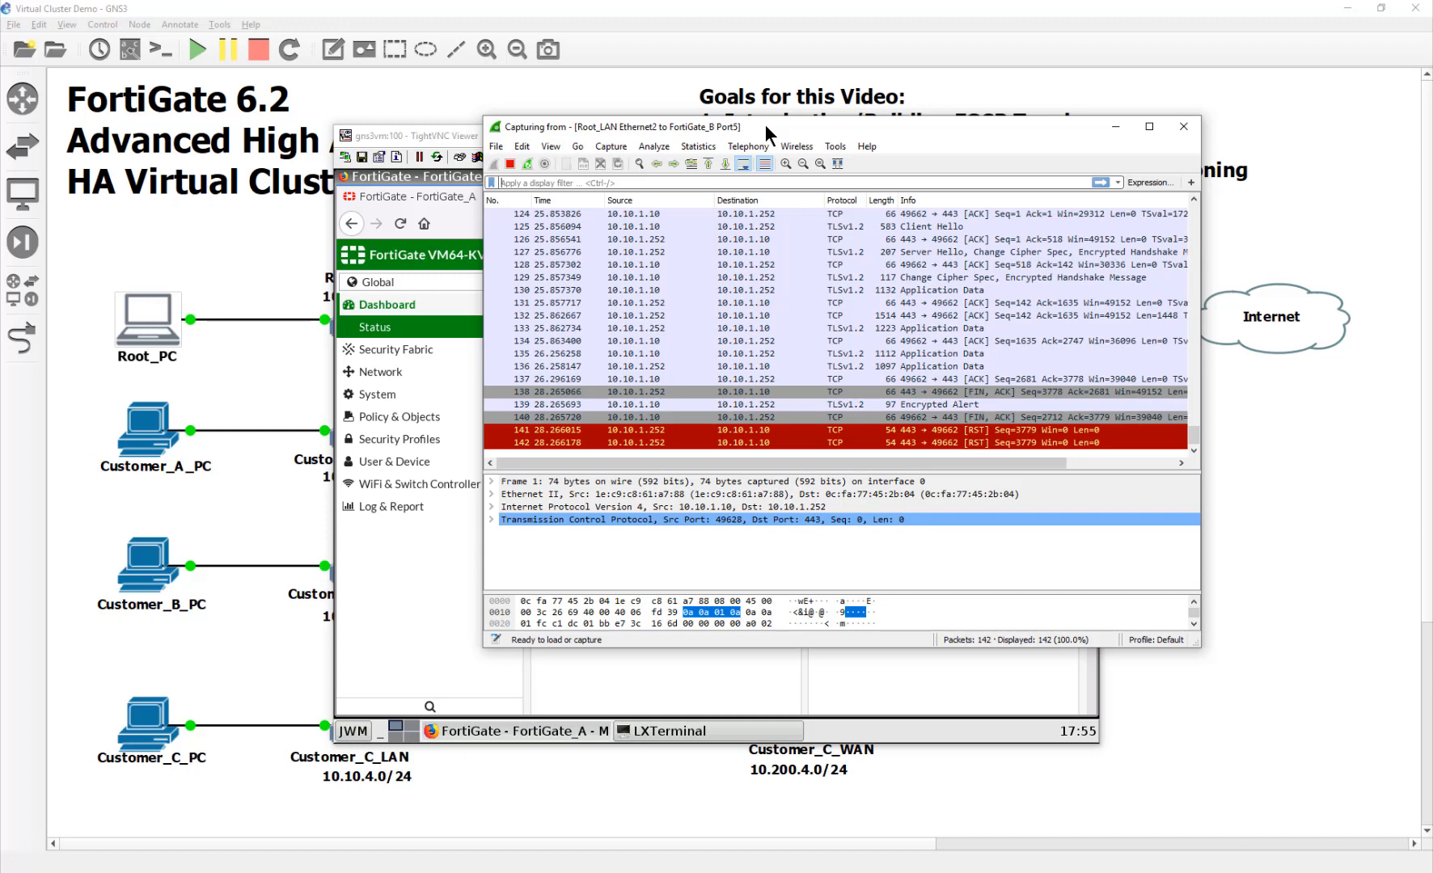
Step: Select packet 135 and expand its Ethernet II header to show the MAC addresses
{"action": "left_click", "coordinate": [650, 355]}
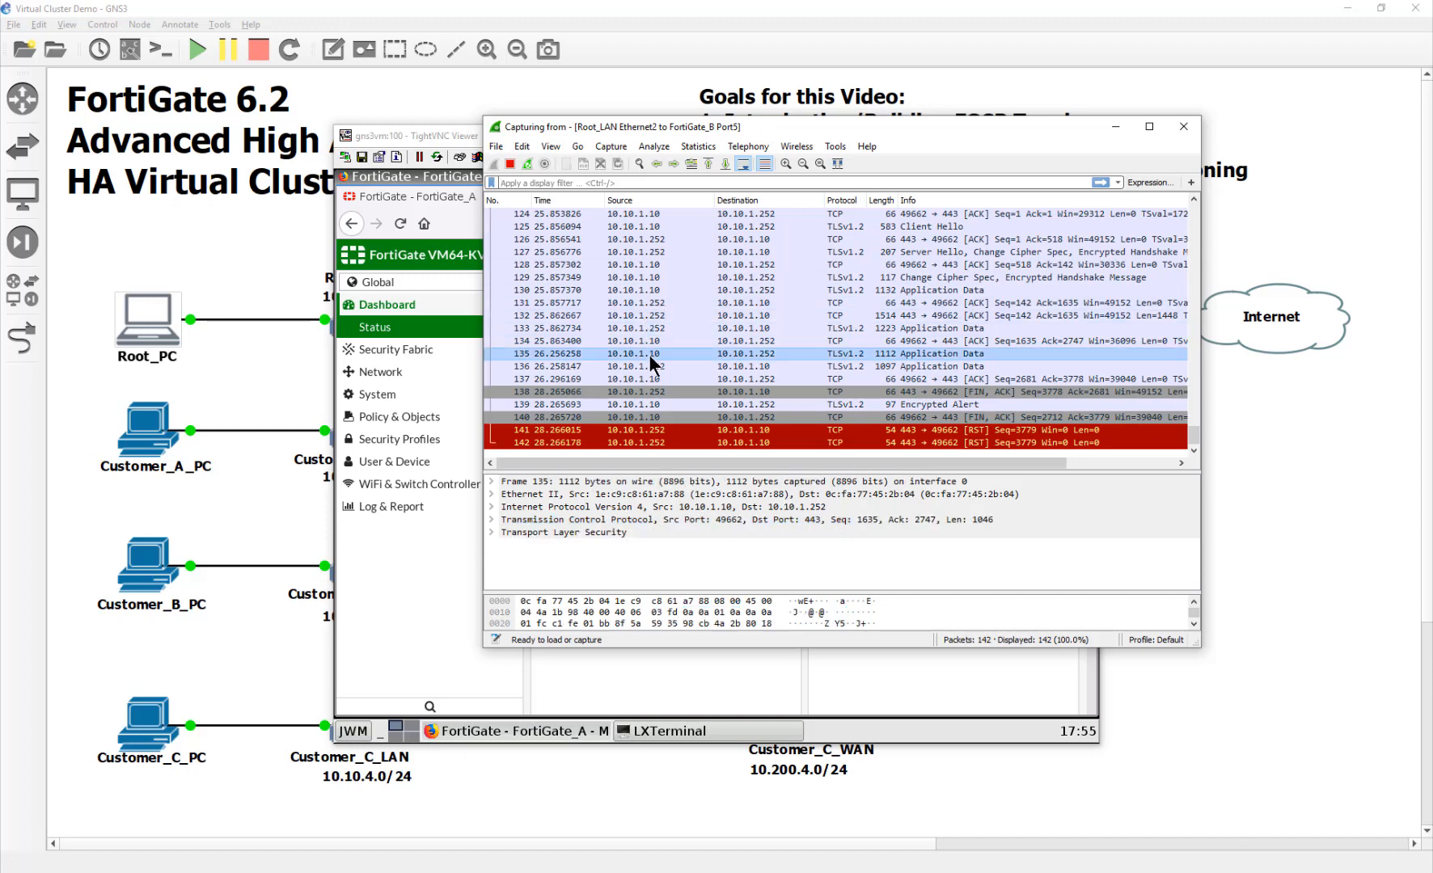
{"action": "double_click", "coordinate": [570, 495]}
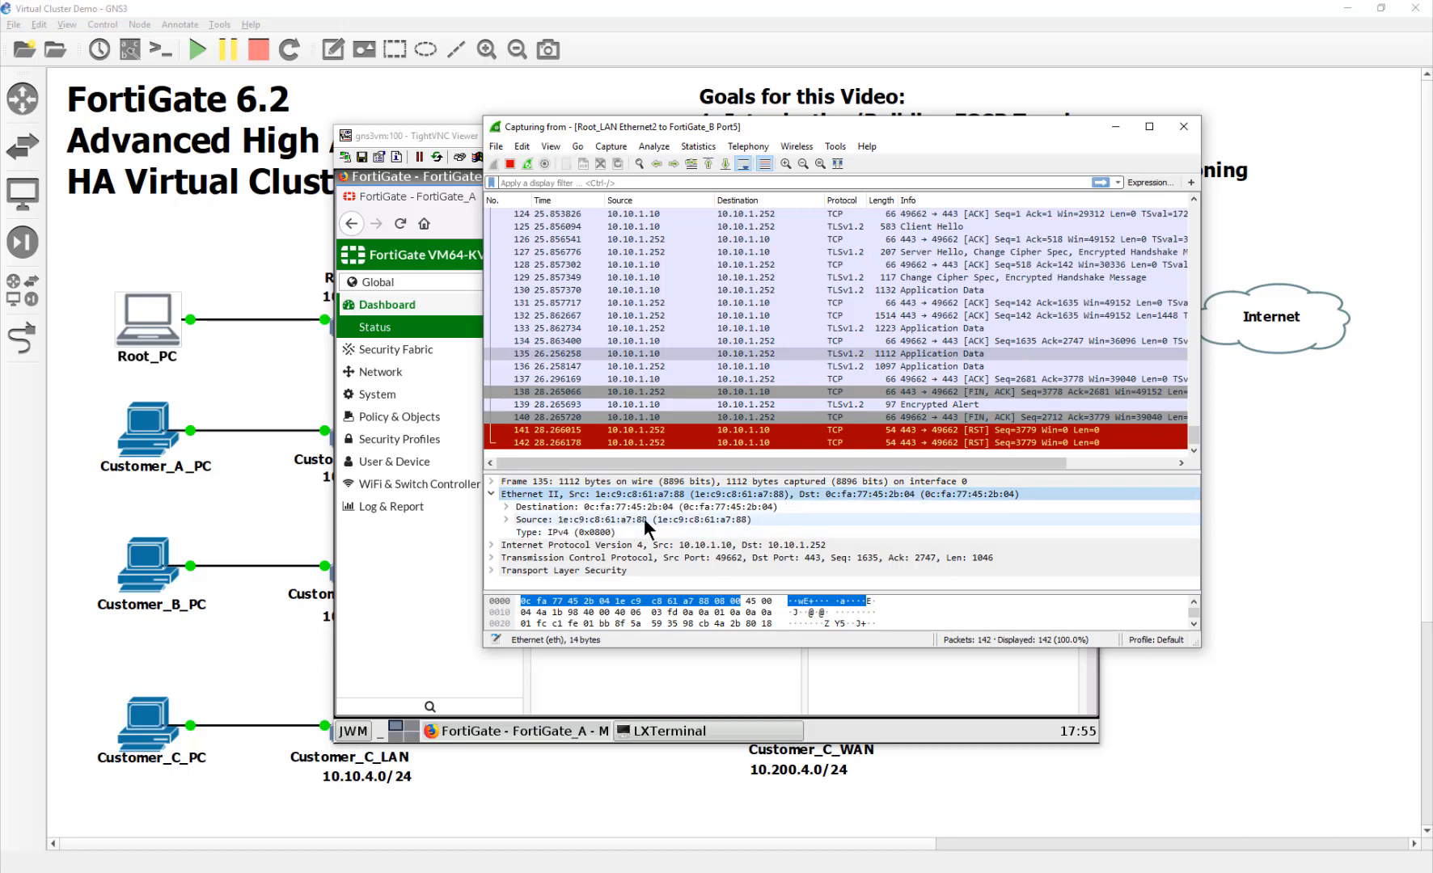
{"action": "left_click", "coordinate": [261, 310]}
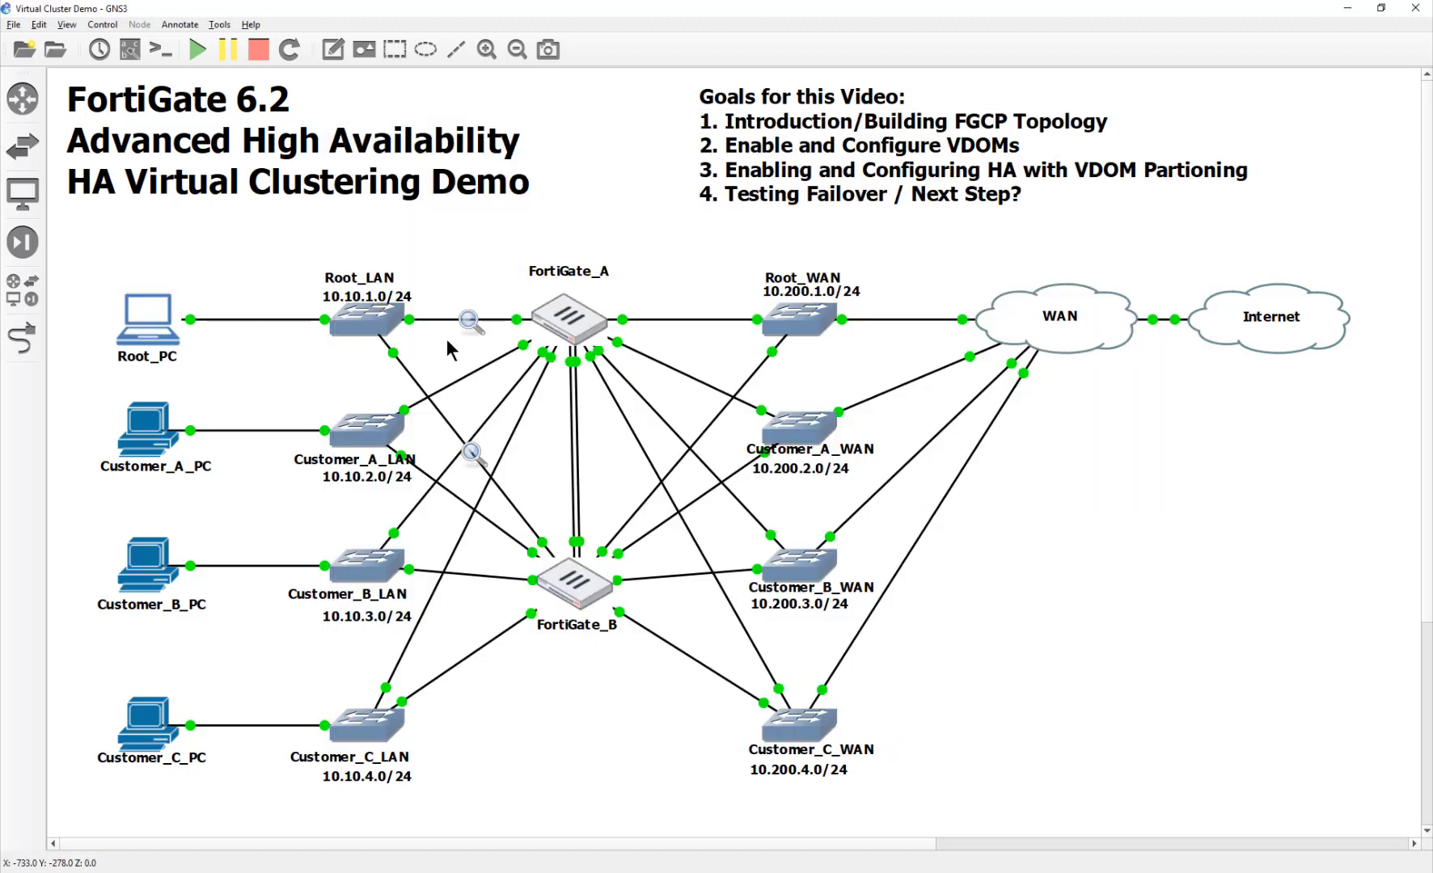
Step: Stop the FortiGate_A link capture and expand packet 1133's Ethernet II header to see its Fortinet source MAC
{"action": "left_click", "coordinate": [1169, 870]}
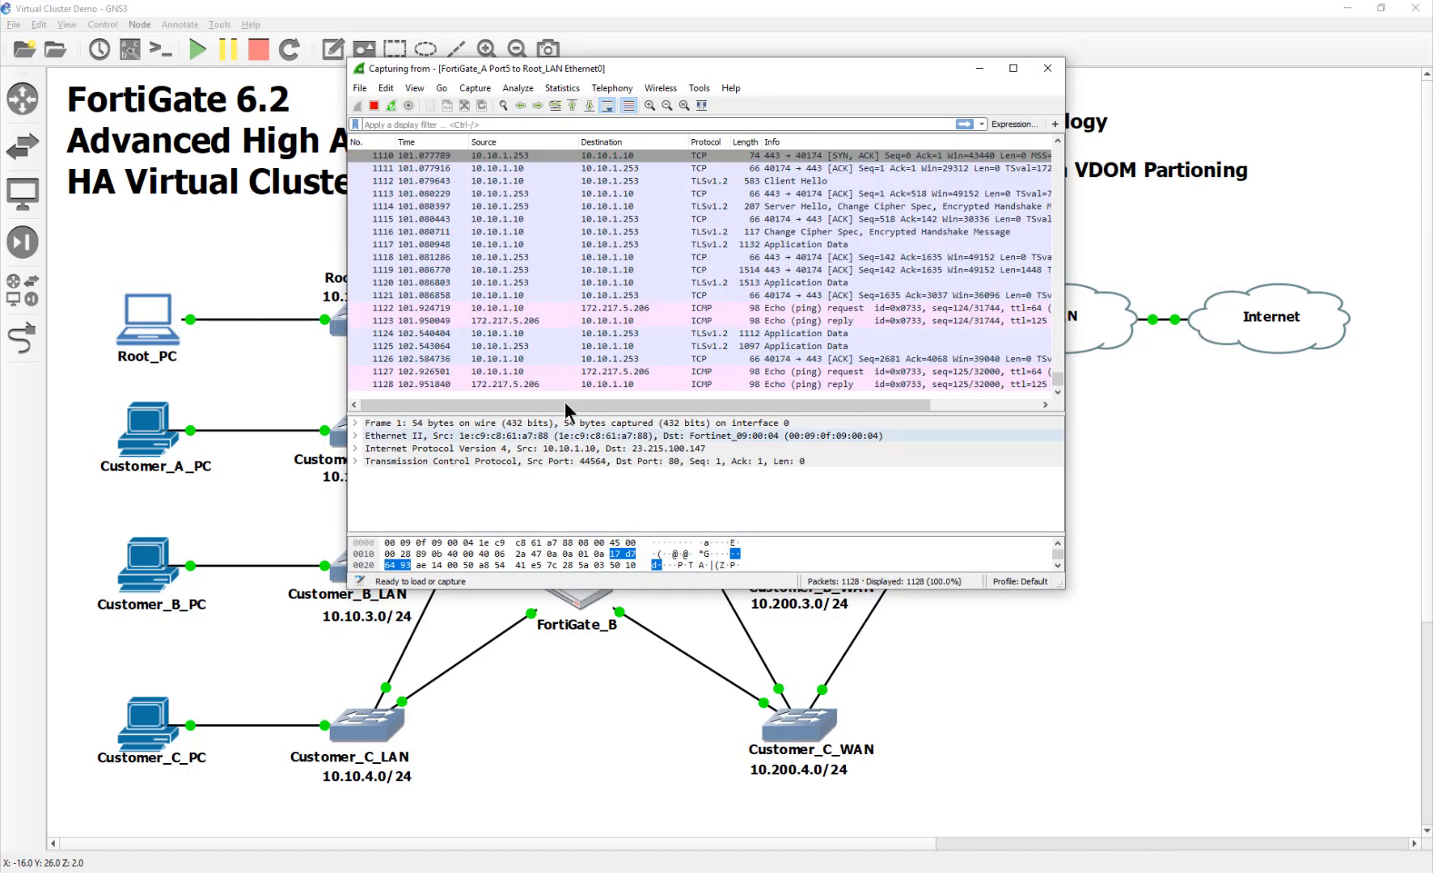
{"action": "left_click", "coordinate": [375, 106]}
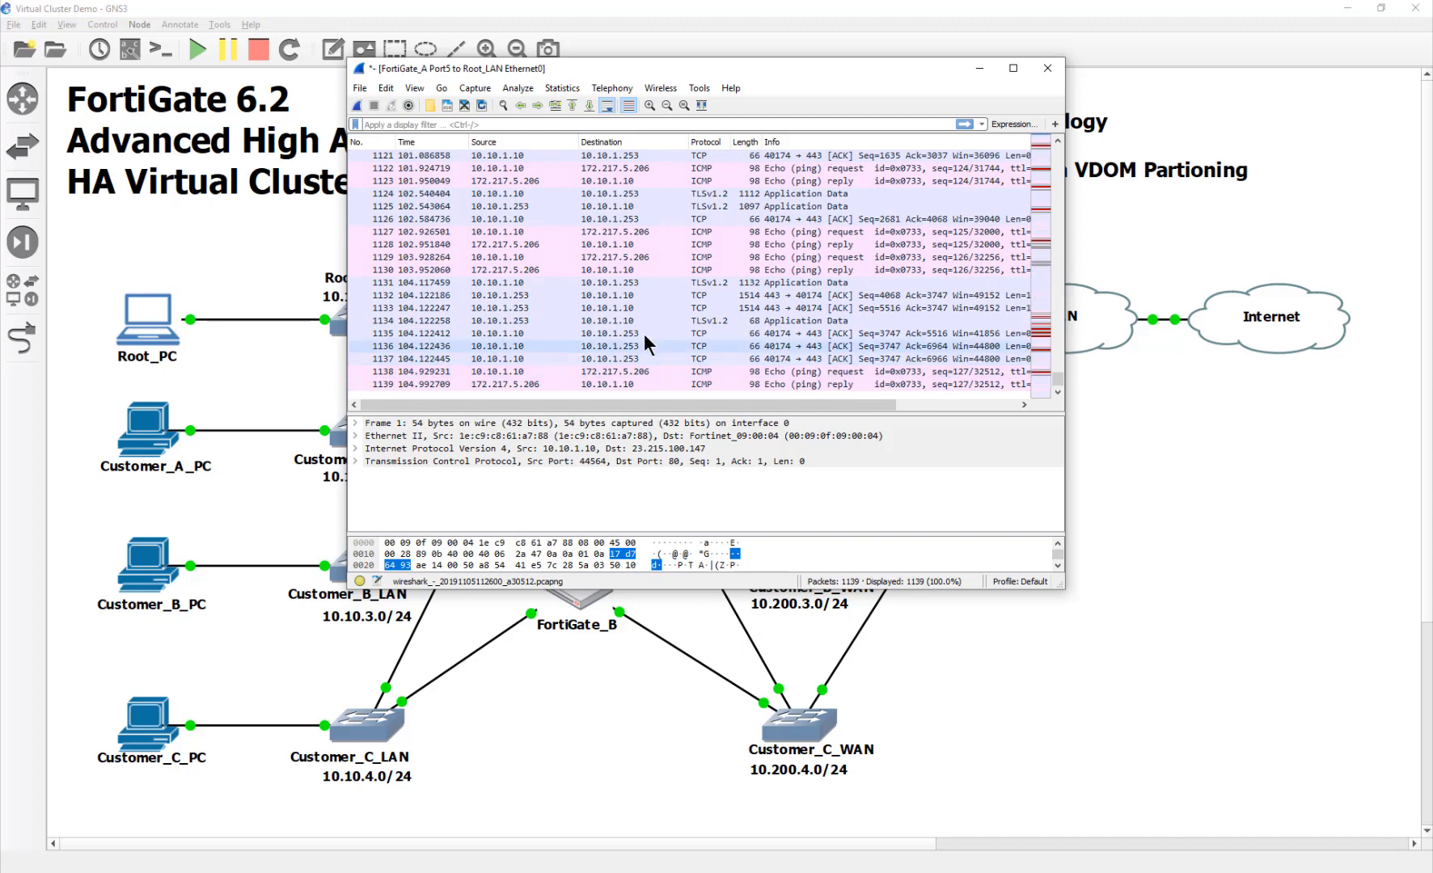
{"action": "left_click", "coordinate": [525, 306]}
{"action": "left_click", "coordinate": [530, 321]}
{"action": "left_click", "coordinate": [521, 308]}
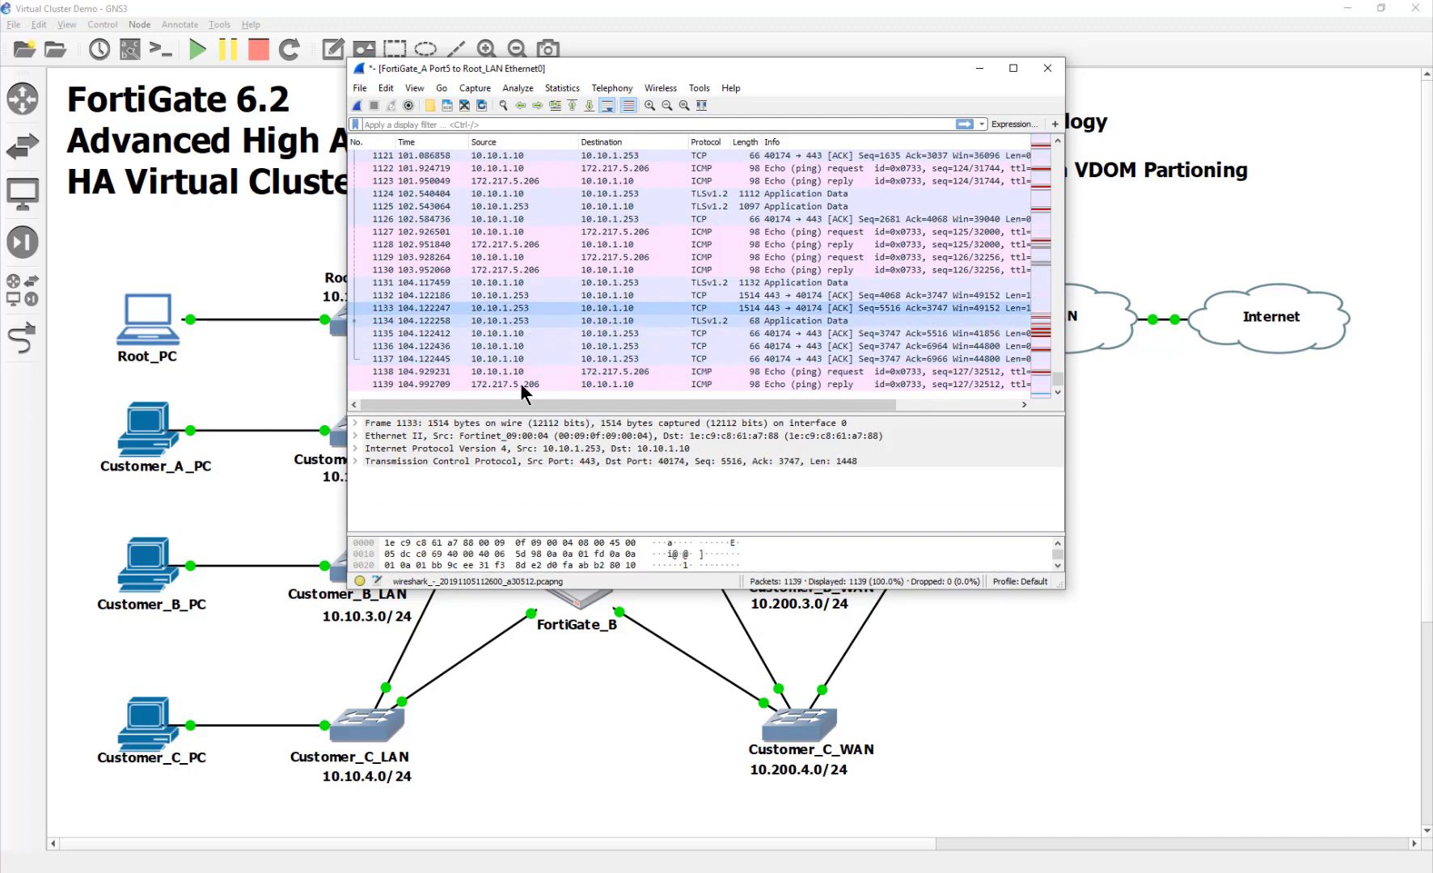
{"action": "left_click", "coordinate": [521, 447]}
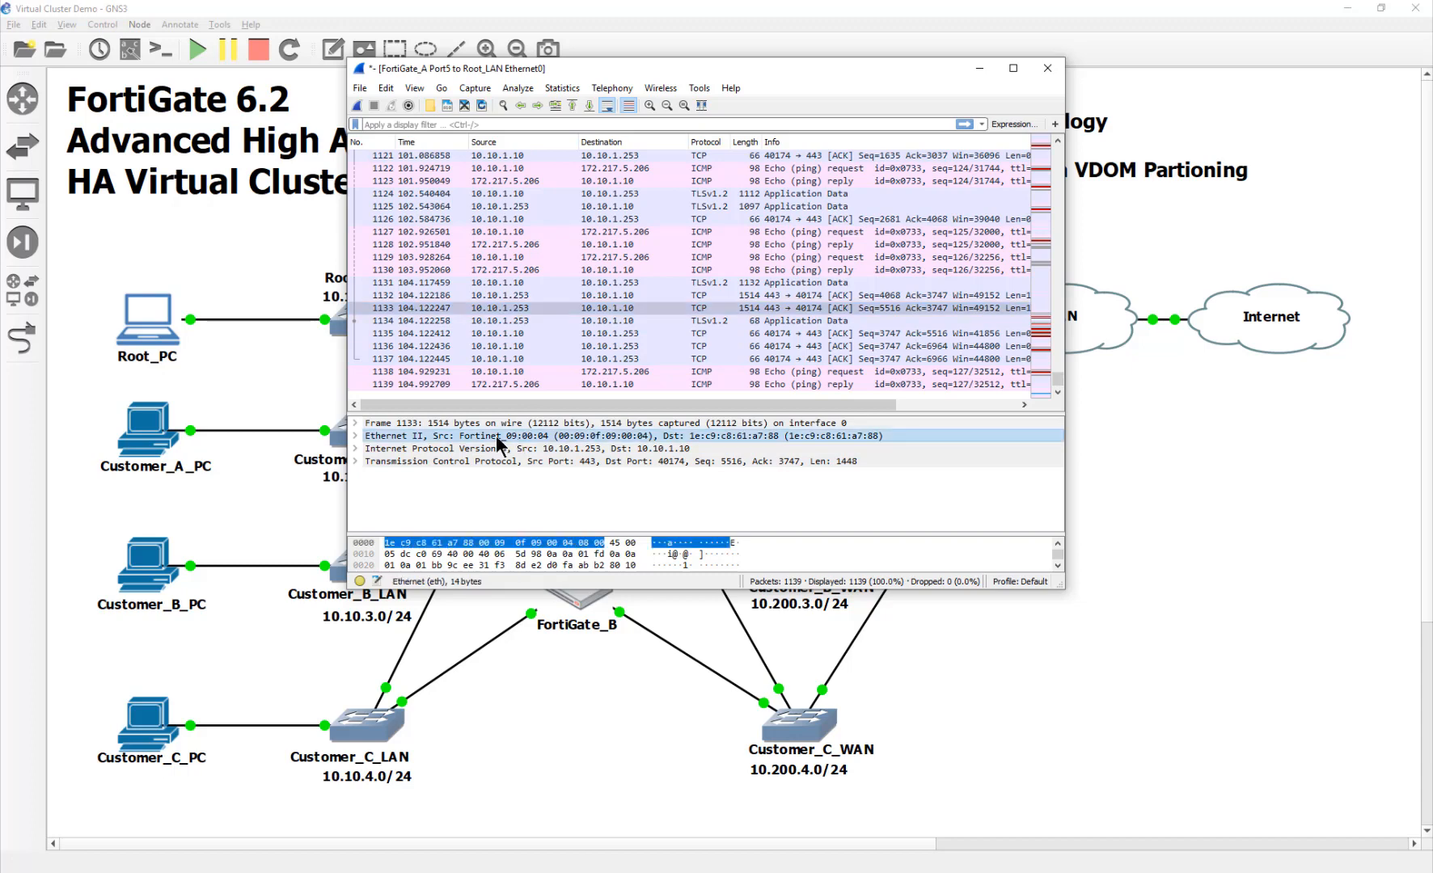
{"action": "left_click_drag", "start_coordinate": [481, 446], "coordinate": [545, 435]}
{"action": "double_click", "coordinate": [544, 436]}
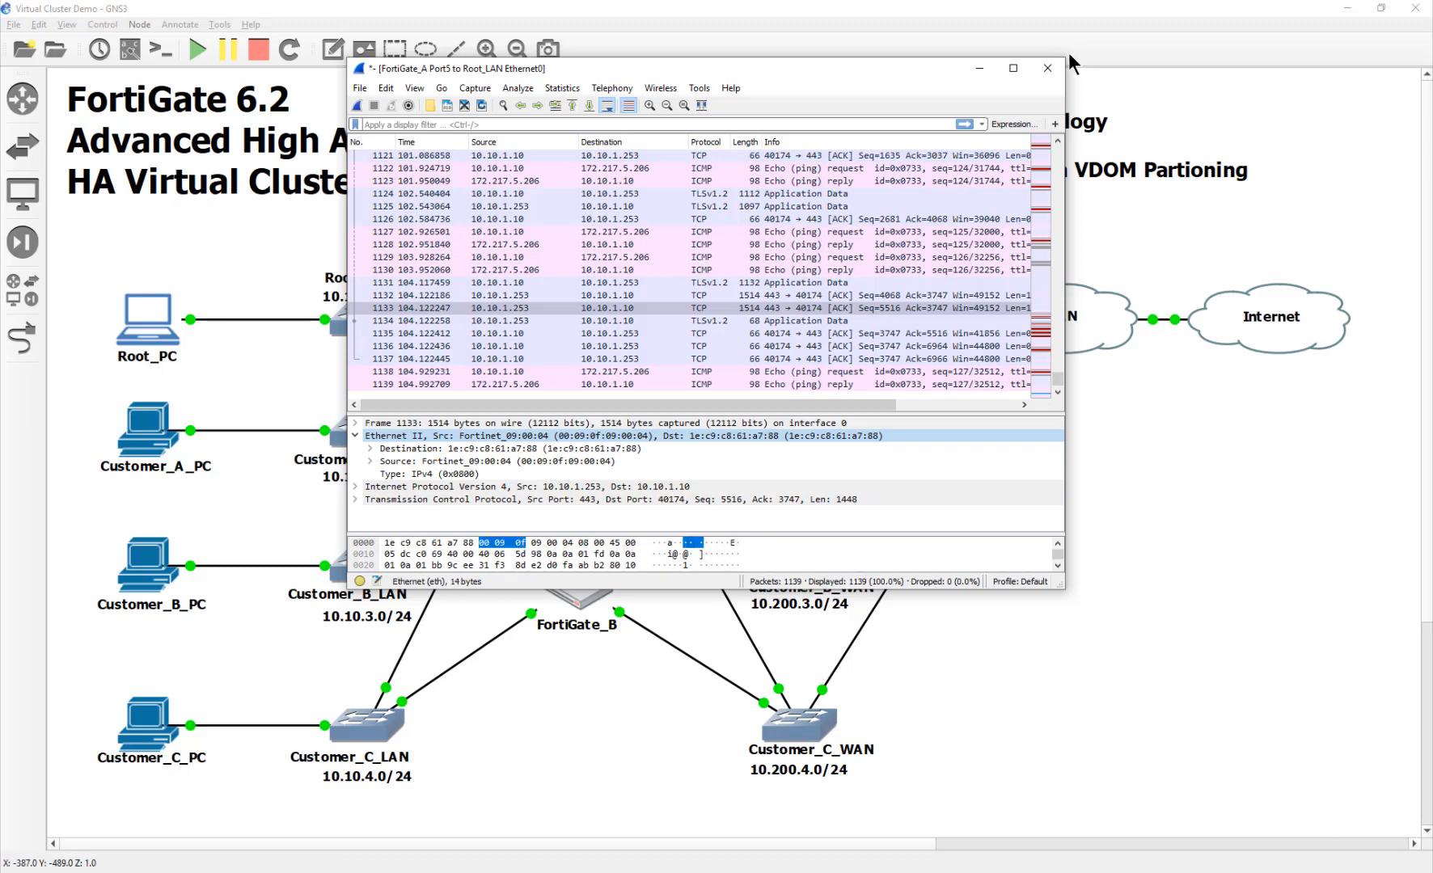
Step: Close Wireshark without saving and stop the Root_LAN–FortiGate_B link capture
{"action": "left_click", "coordinate": [1048, 68]}
{"action": "left_click", "coordinate": [770, 461]}
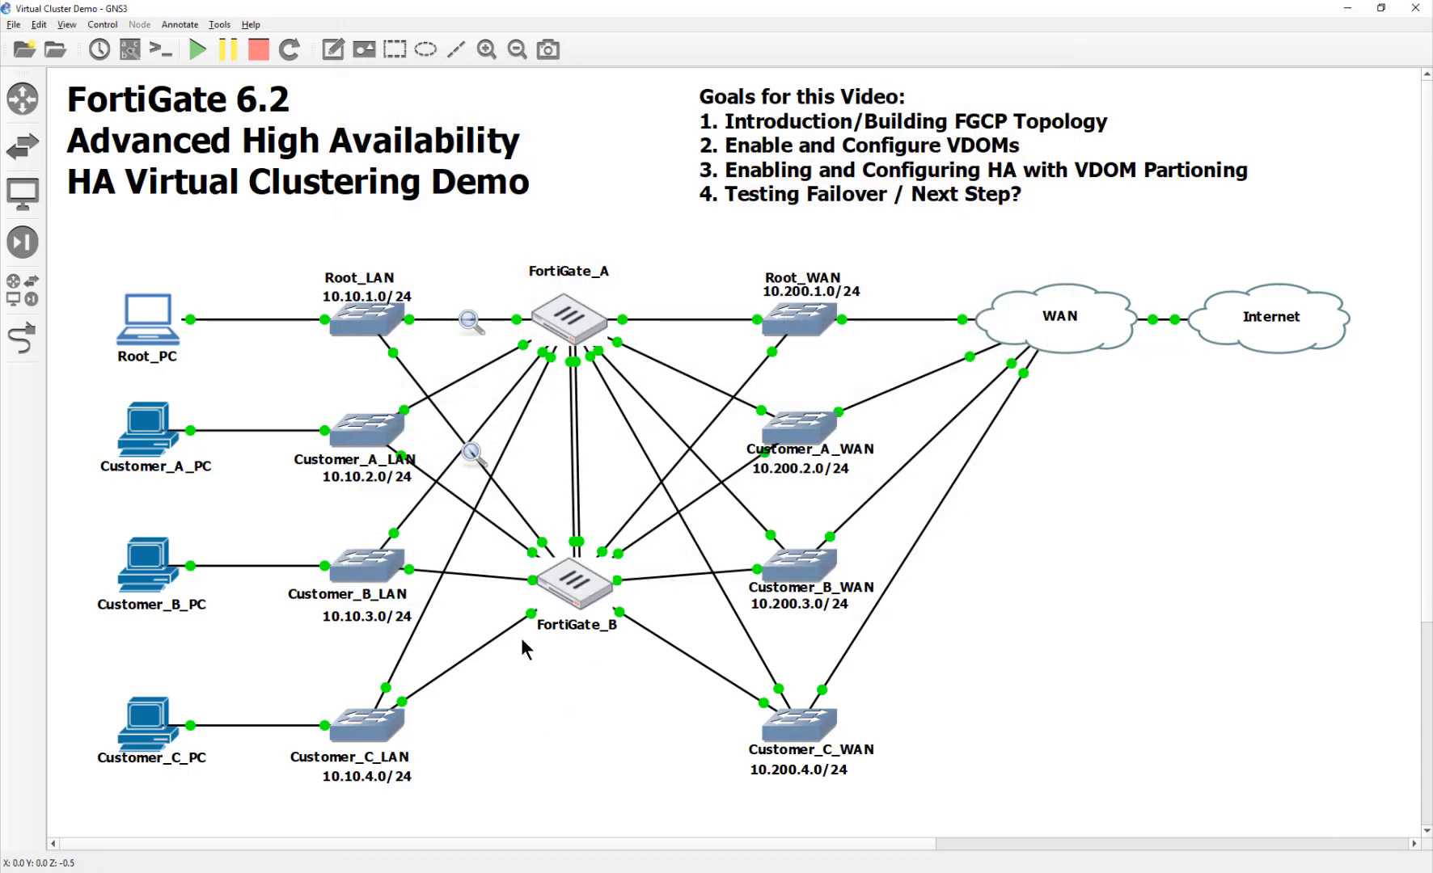
{"action": "right_click", "coordinate": [473, 454]}
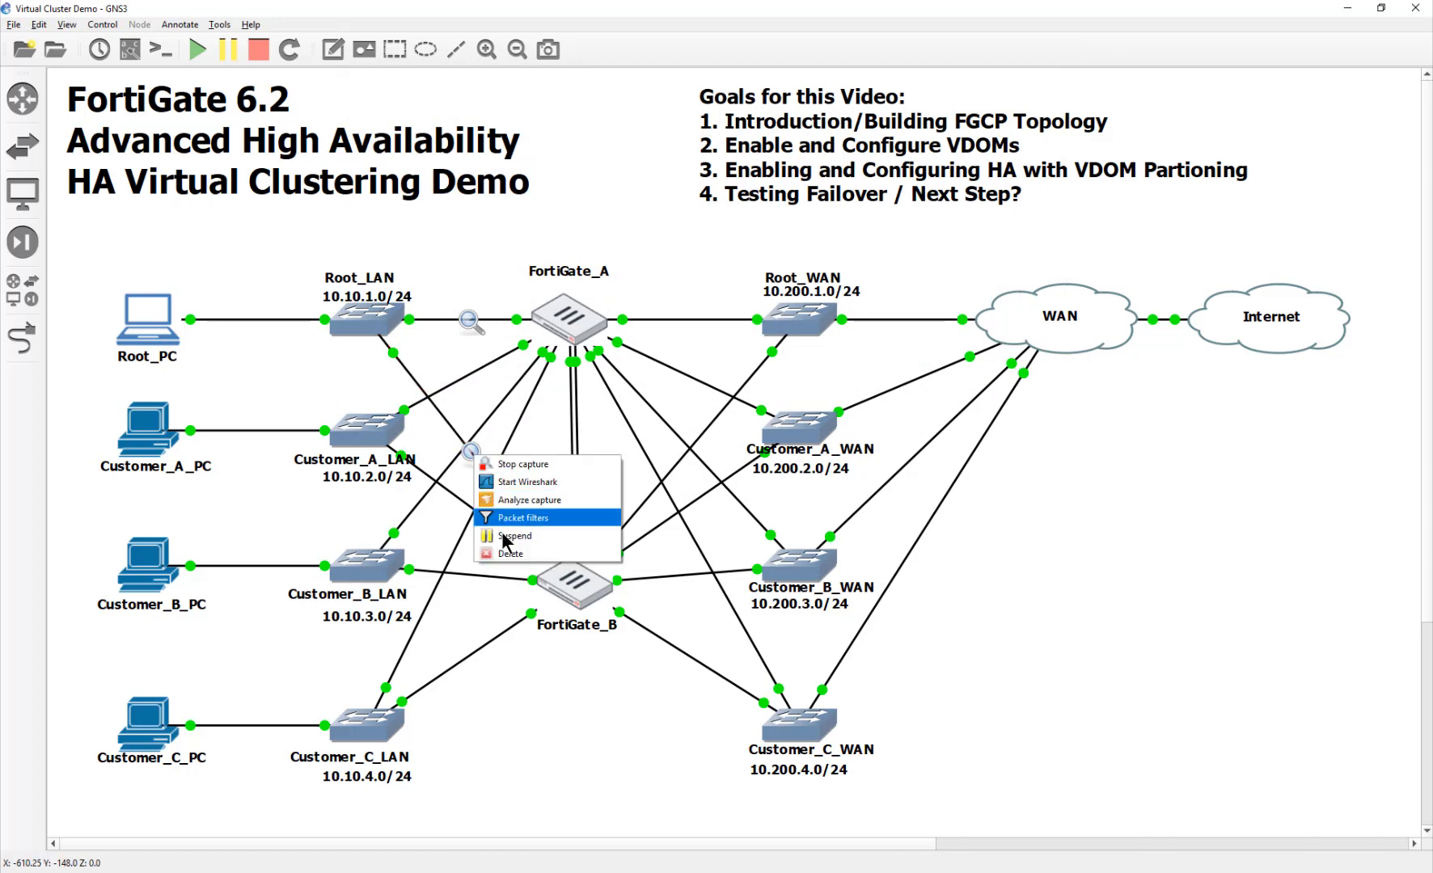
{"action": "left_click", "coordinate": [518, 465]}
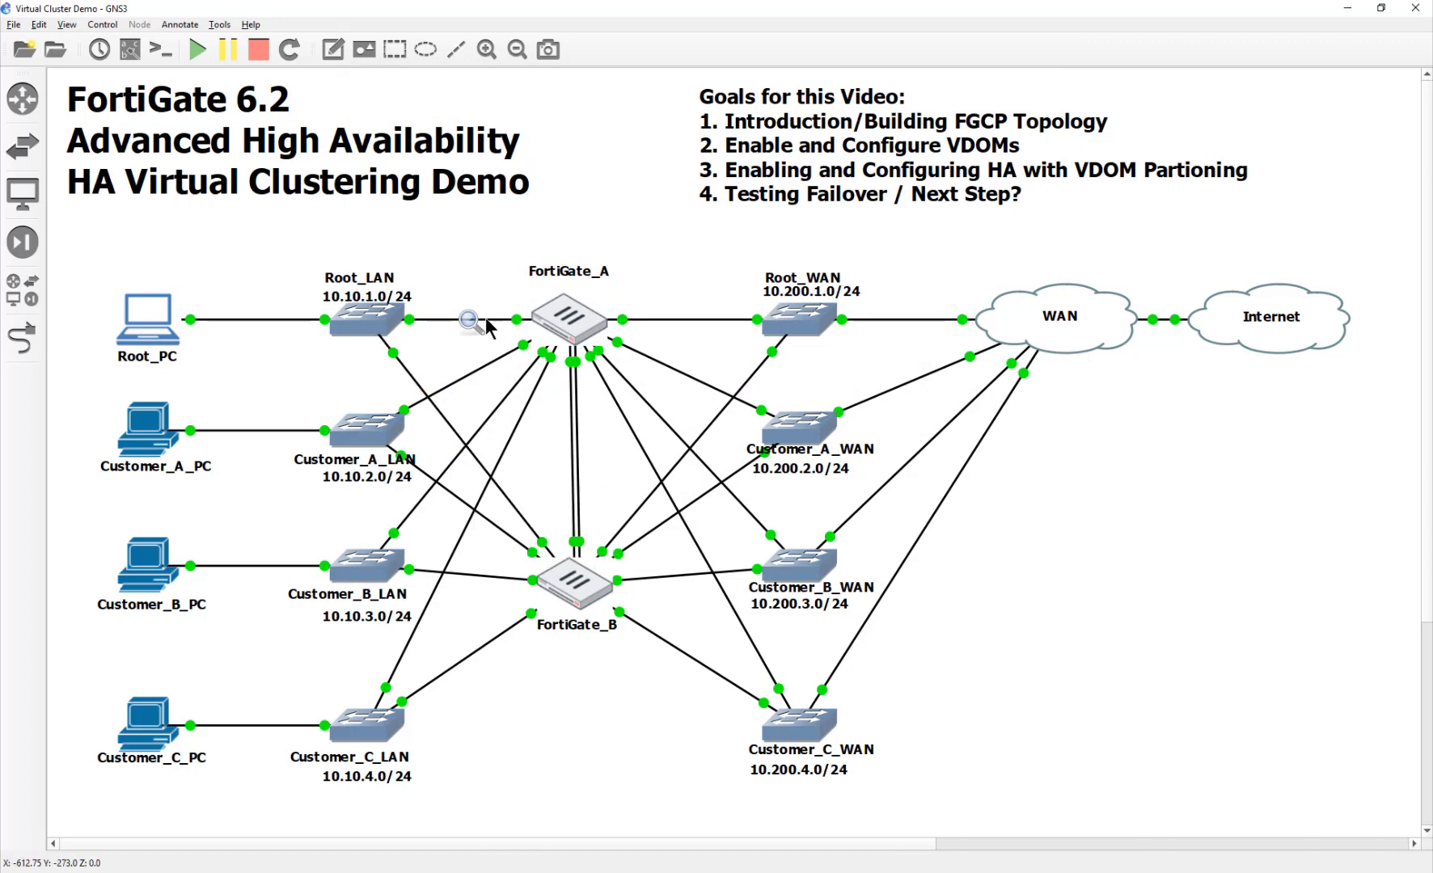
{"action": "right_click", "coordinate": [488, 320]}
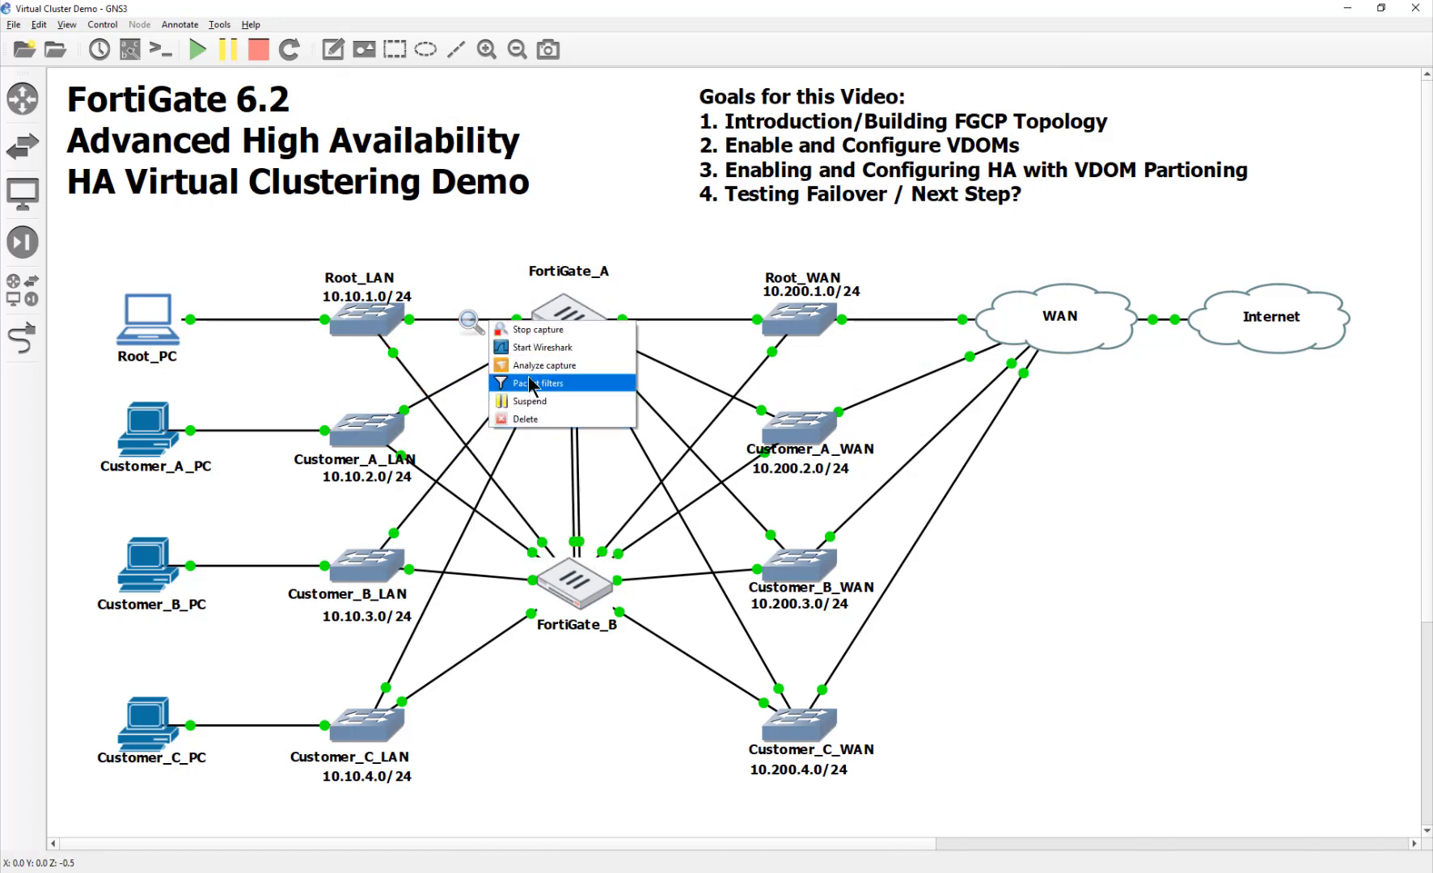